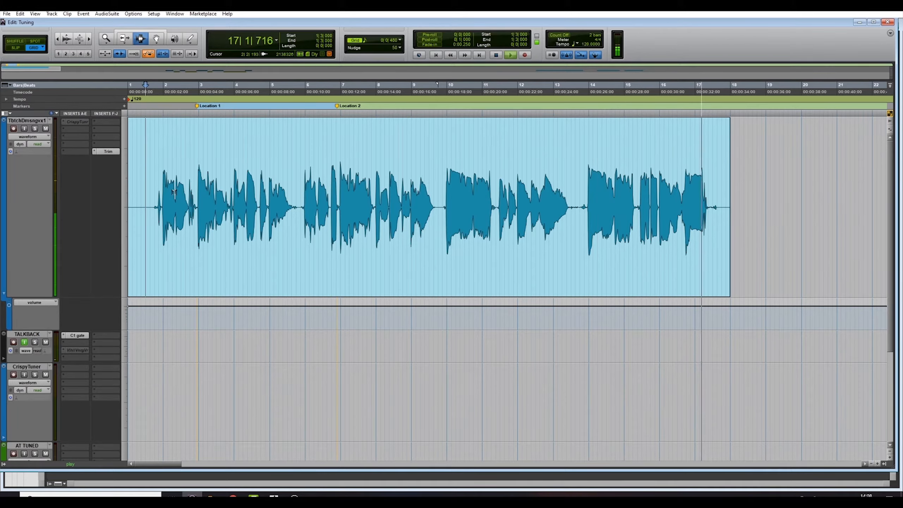
# Stop playback, insert the CrispyTuner (mono) plug-in in the vocal track's first insert slot, and continue its trial.
pyautogui.press('space')
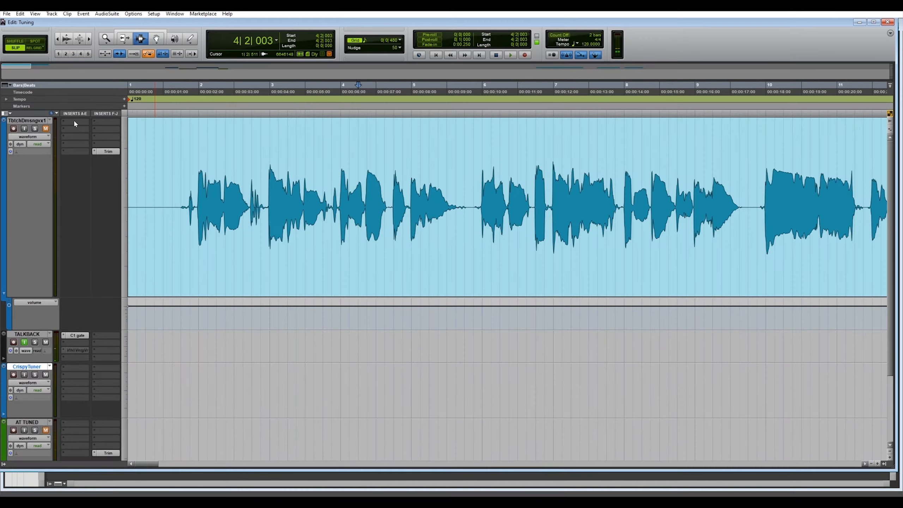
pyautogui.click(75, 121)
pyautogui.moveTo(90, 134)
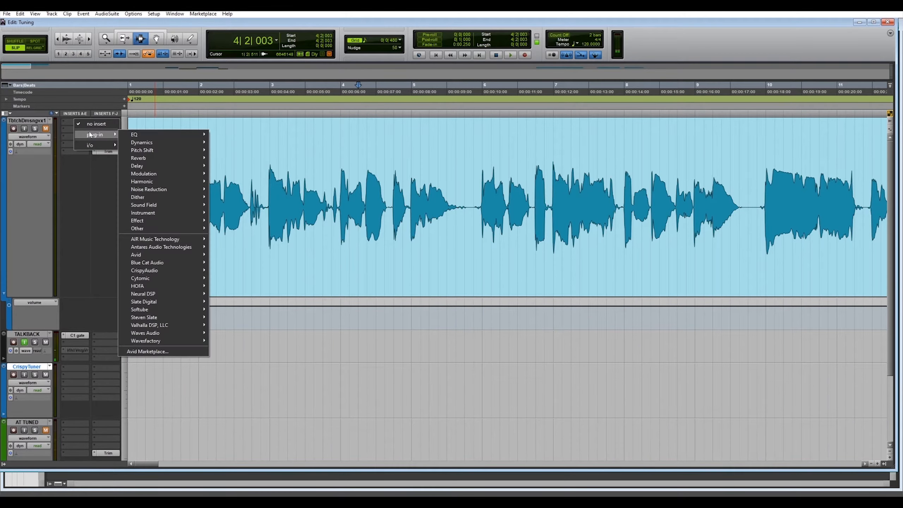
pyautogui.moveTo(200, 277)
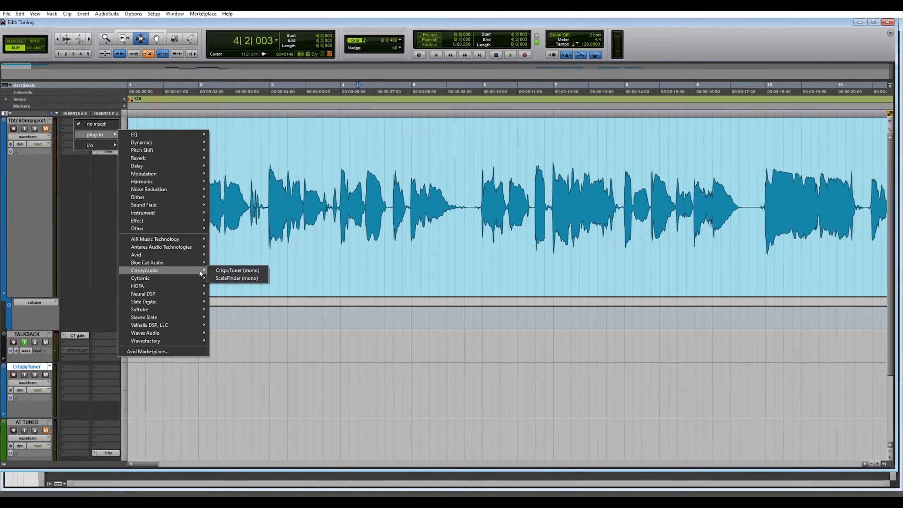
pyautogui.click(235, 270)
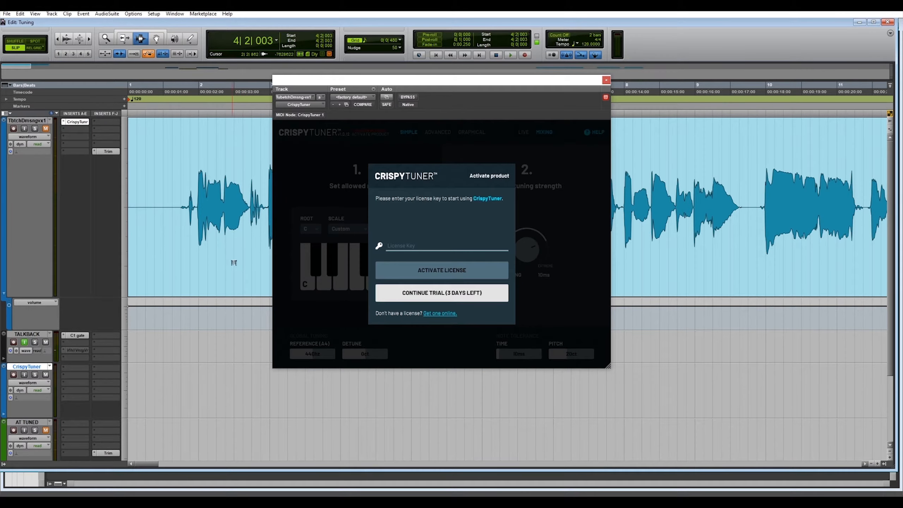
pyautogui.click(478, 297)
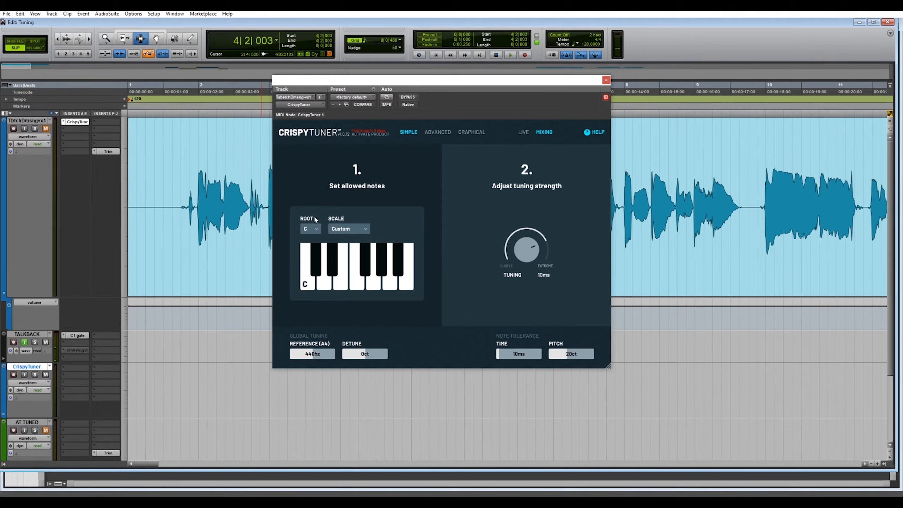
# Set the allowed notes in CrispyTuner to root G and the Major scale.
pyautogui.click(305, 231)
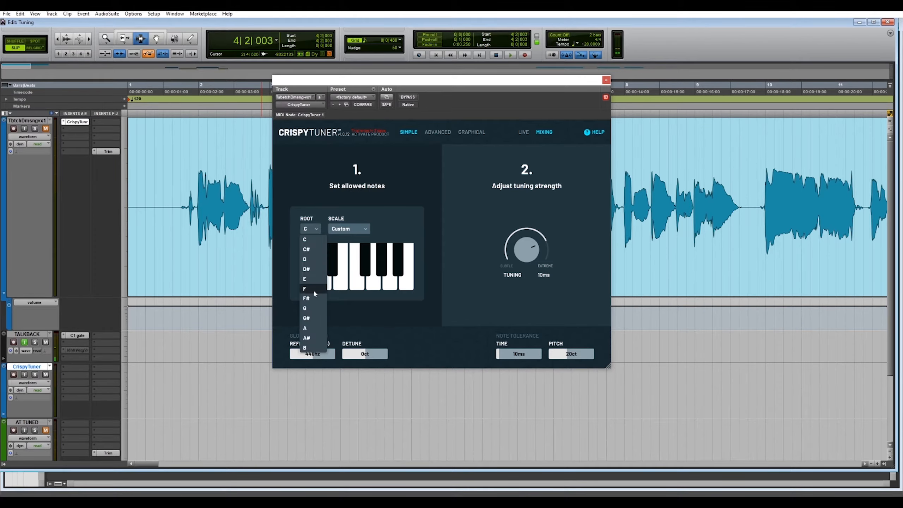
pyautogui.click(315, 305)
pyautogui.click(331, 229)
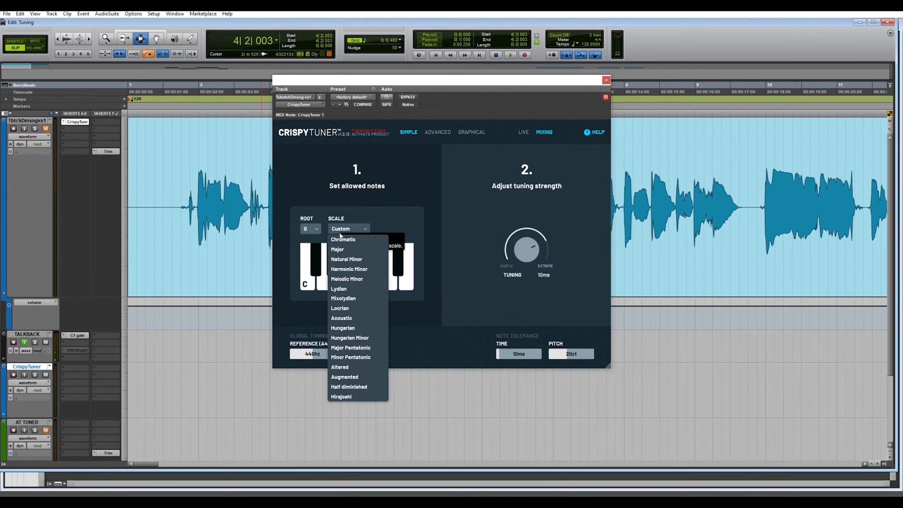
pyautogui.click(355, 250)
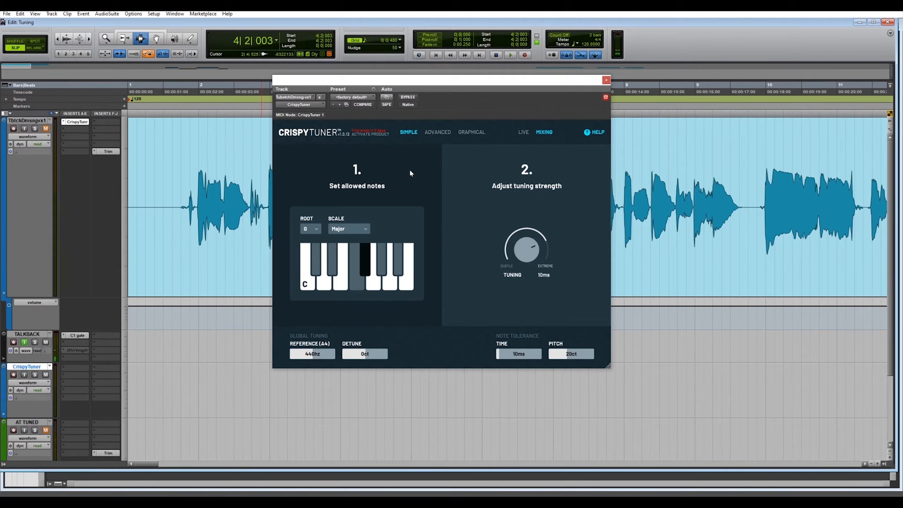
# Set the pitch range to Bass in CrispyTuner's Advanced mode.
pyautogui.click(443, 131)
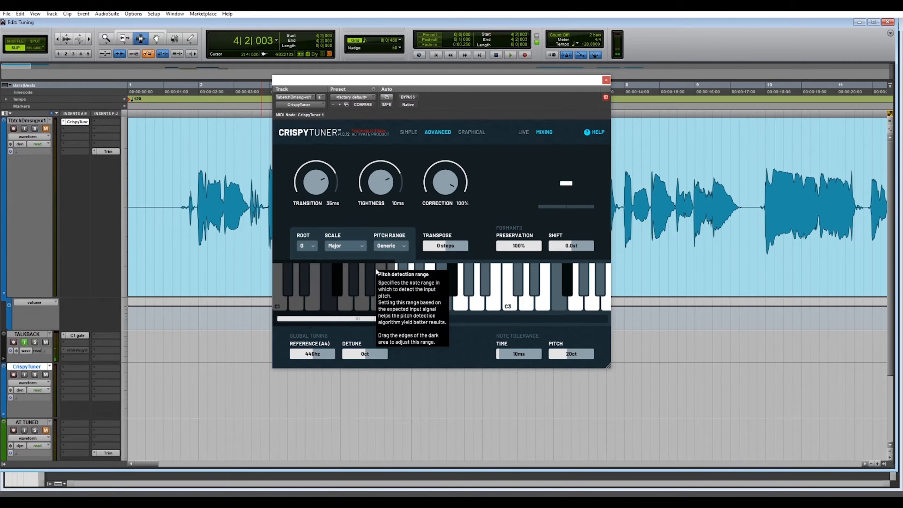
pyautogui.click(391, 246)
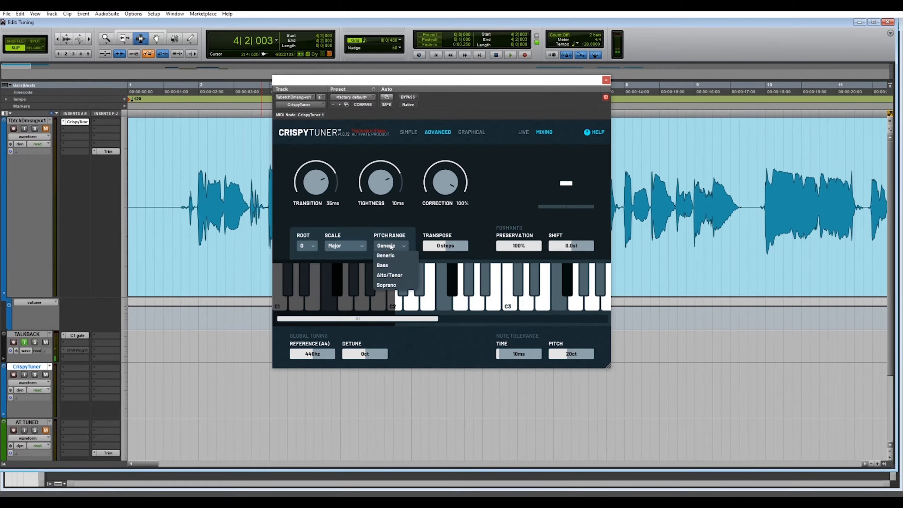
pyautogui.click(387, 265)
pyautogui.click(388, 247)
pyautogui.click(483, 219)
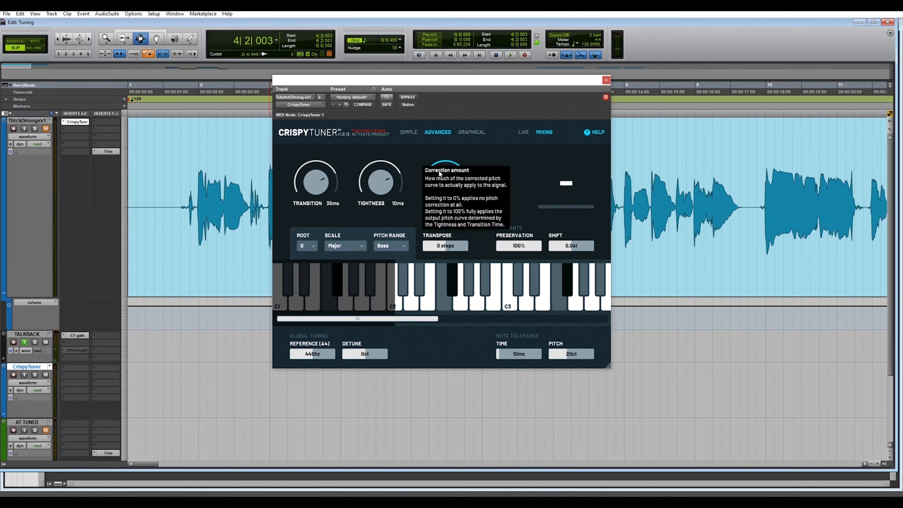
# Scan the vocal into CrispyTuner's Graphical mode by playing the track, and bring the first phrase into view.
pyautogui.click(477, 132)
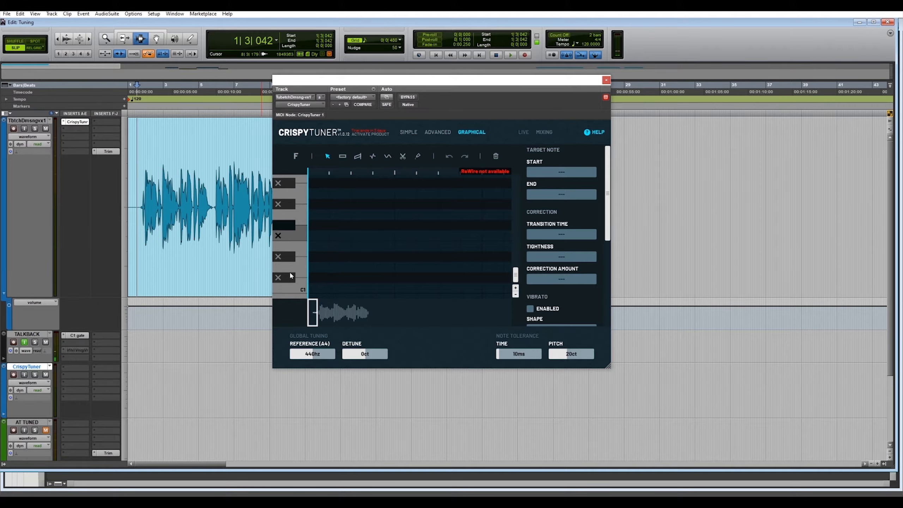
pyautogui.press('space')
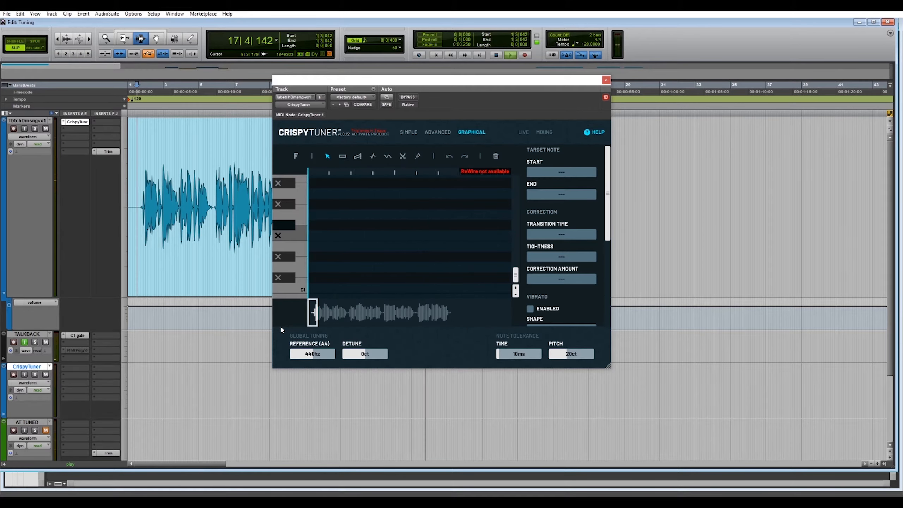
pyautogui.press('space')
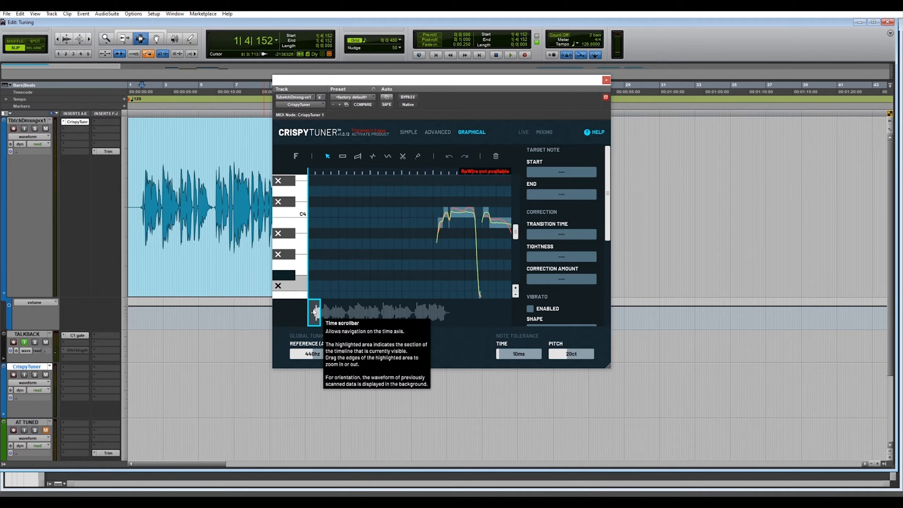
pyautogui.moveTo(314, 311); pyautogui.dragTo(317, 311)
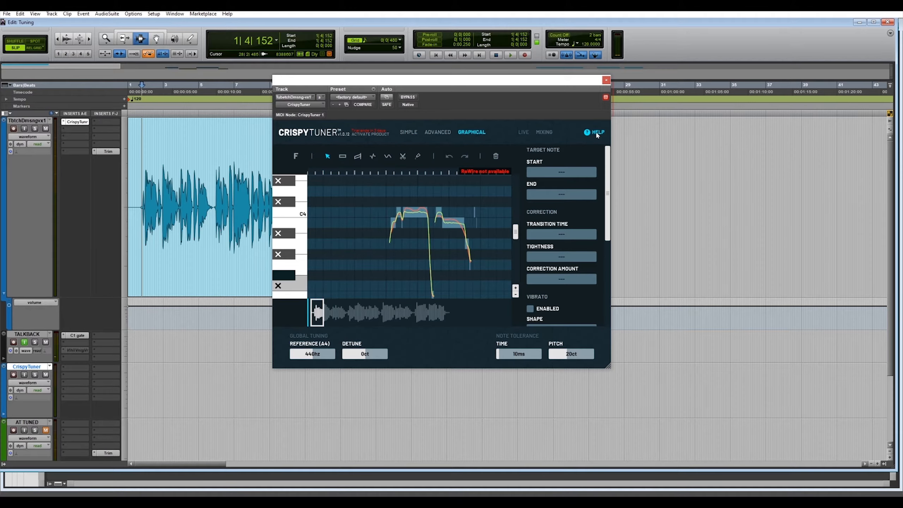
# Join the segments of the first C4 note, set its transition time to 13 ms and tightness to 5 ms, and audition it.
pyautogui.click(412, 158)
pyautogui.moveTo(397, 209); pyautogui.dragTo(426, 212)
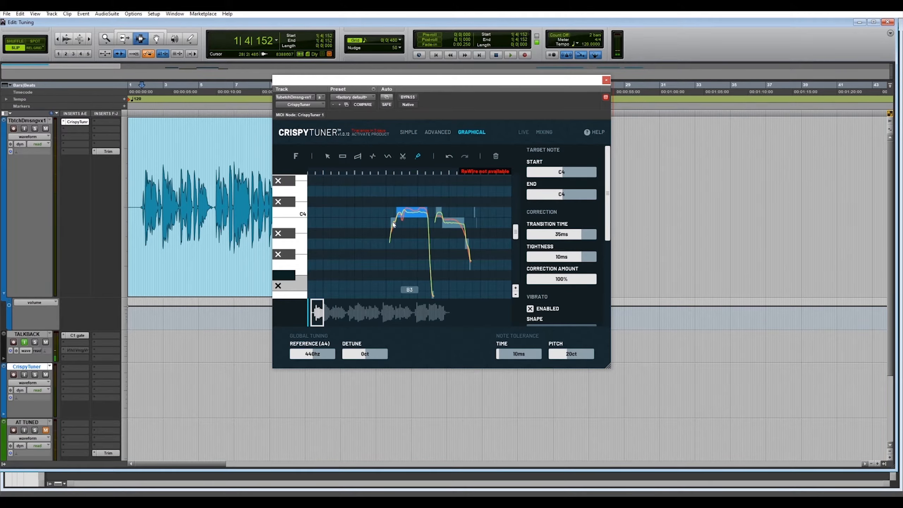
pyautogui.moveTo(569, 257); pyautogui.dragTo(590, 236)
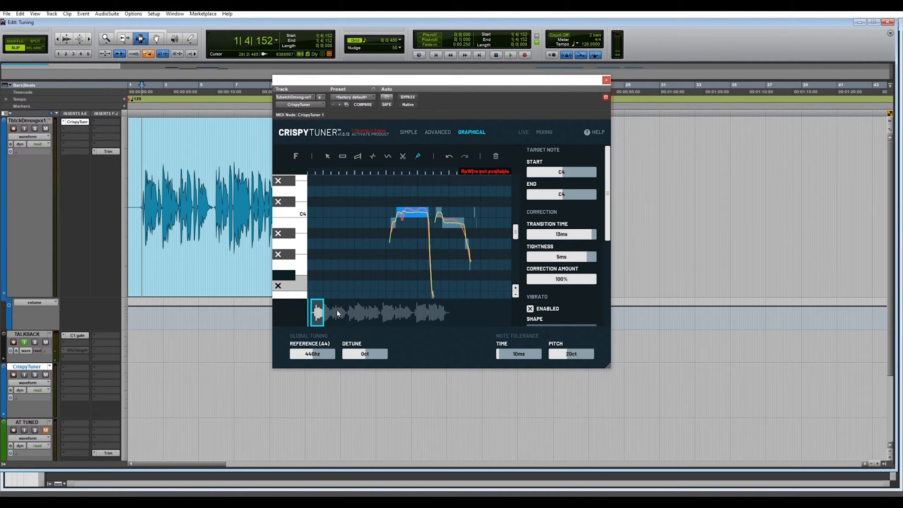
pyautogui.press('space')
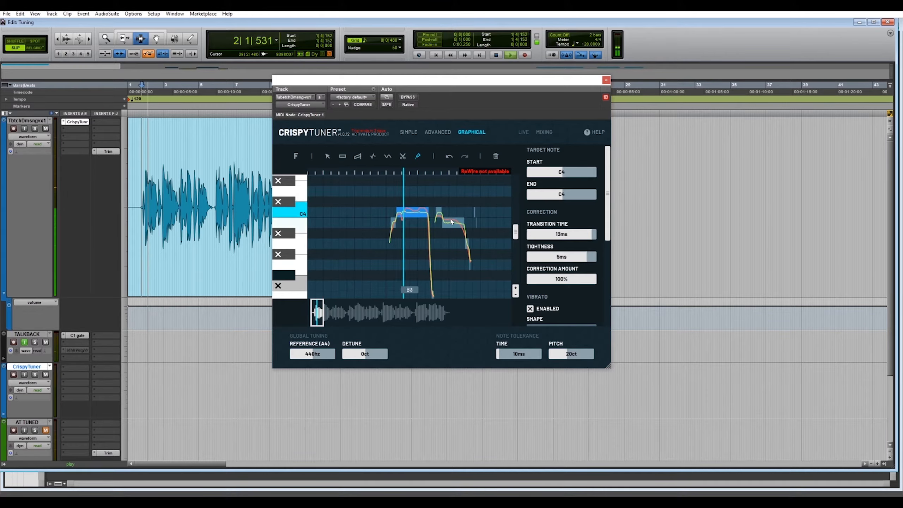
pyautogui.press('space')
# Set the short second C4 note's transition time to 41 ms and tightness to 30 ms, and audition the phrase.
pyautogui.click(451, 222)
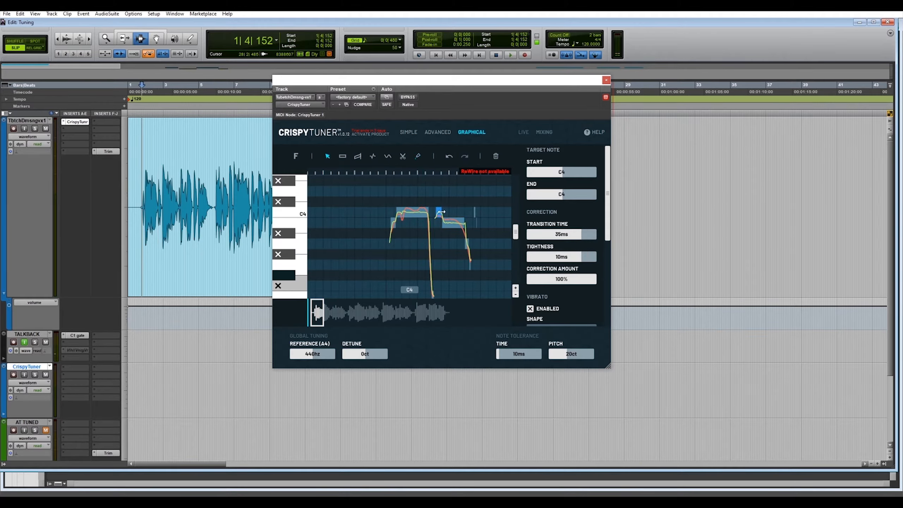
pyautogui.moveTo(572, 235); pyautogui.dragTo(557, 252)
pyautogui.moveTo(319, 311); pyautogui.dragTo(318, 313)
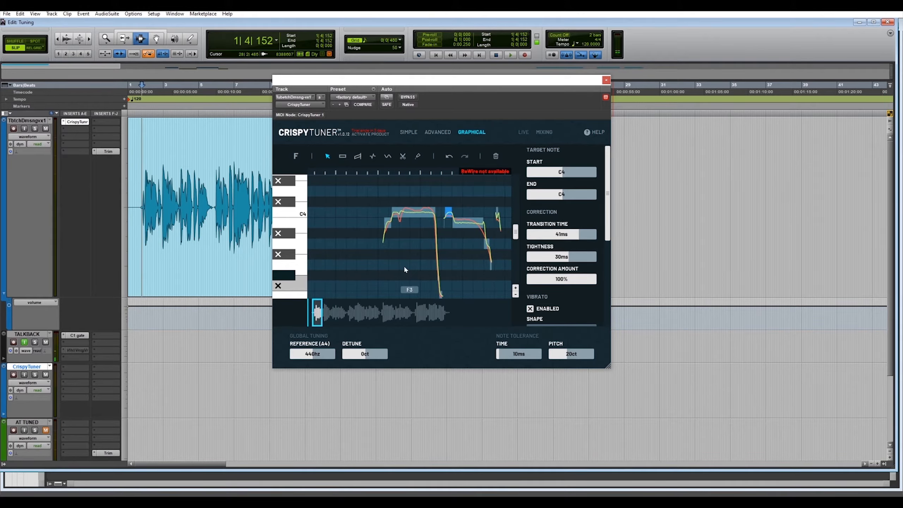
pyautogui.press('space')
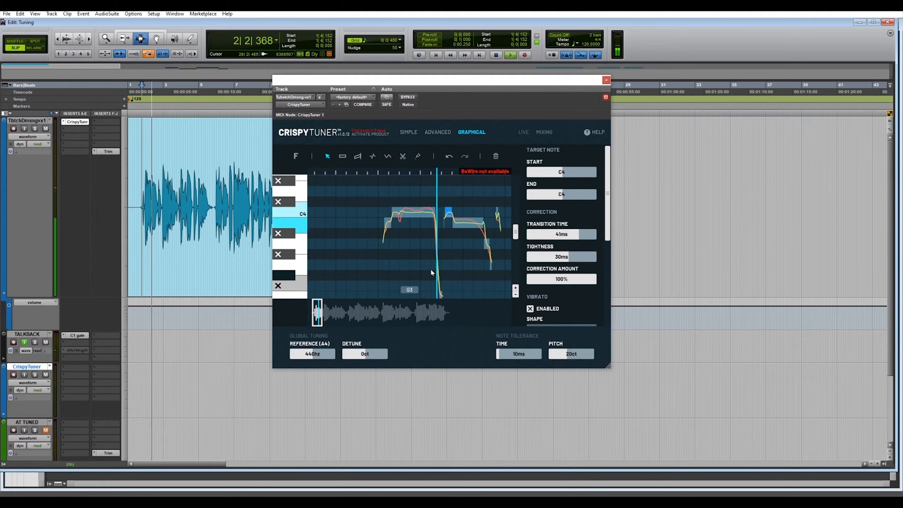
pyautogui.press('space')
# Split off the end of the B3 note, set that part to 150 ms transition time and 6 ms tightness, and audition it.
pyautogui.click(402, 157)
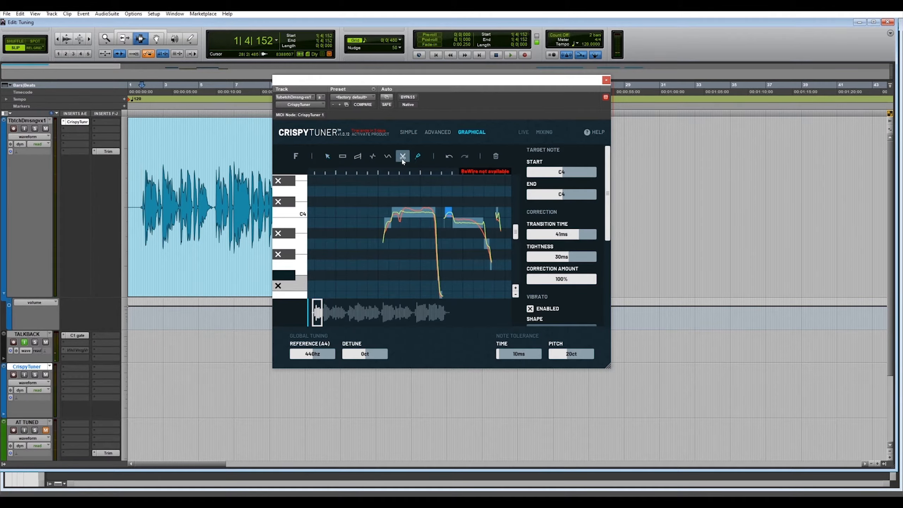
pyautogui.click(478, 224)
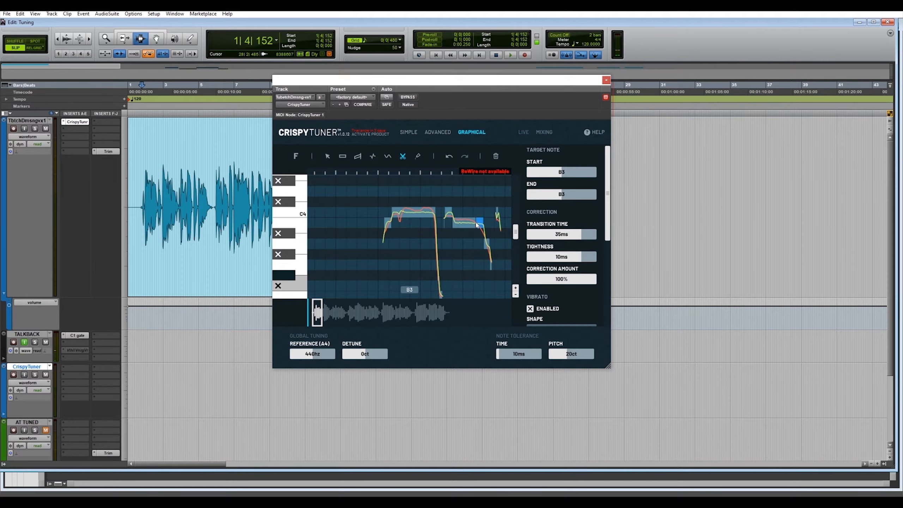
pyautogui.click(329, 160)
pyautogui.moveTo(583, 234); pyautogui.dragTo(539, 238)
pyautogui.press('space')
pyautogui.press('space')
# Reduce the short C4 note's correction amount to 56% and audition the phrase.
pyautogui.click(448, 211)
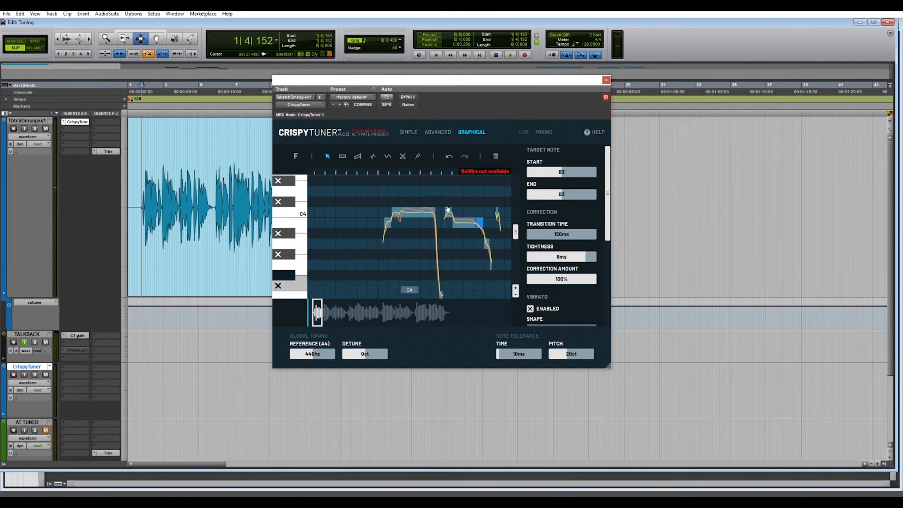
pyautogui.moveTo(578, 278); pyautogui.dragTo(551, 278)
pyautogui.press('space')
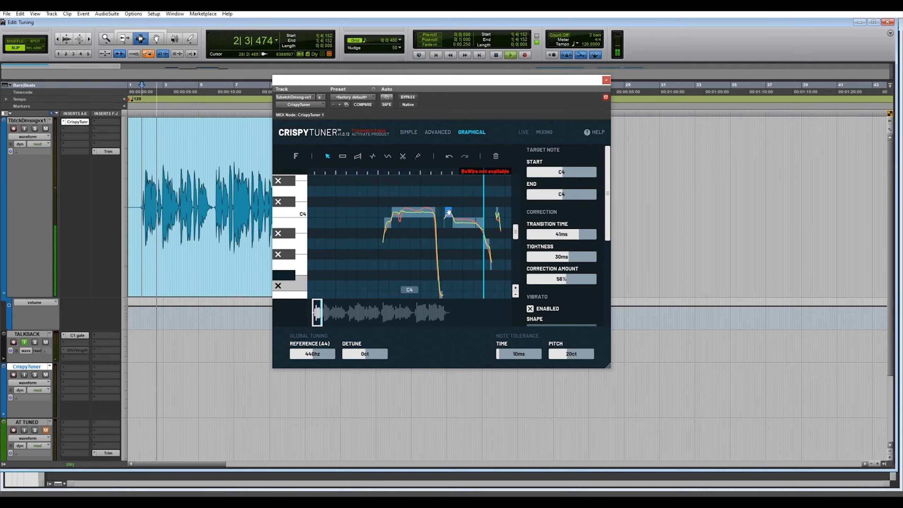
pyautogui.press('space')
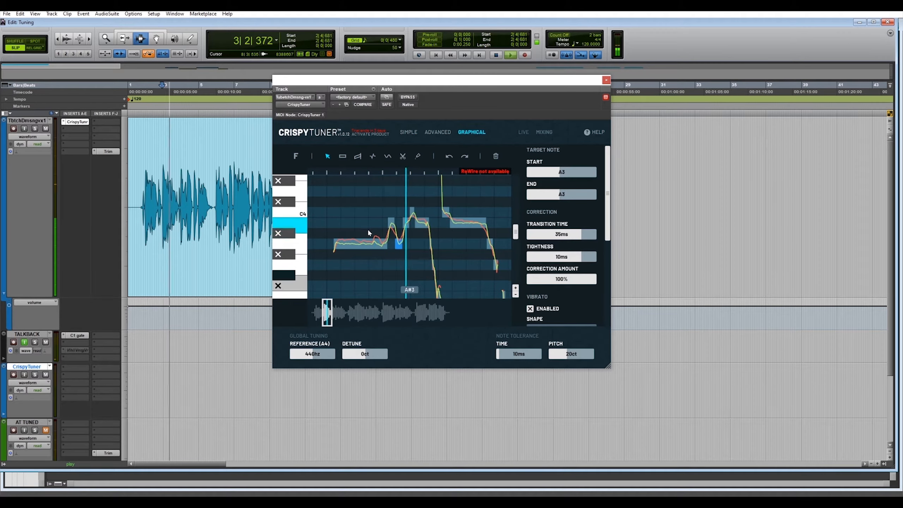
# Set the A3 segment before the rise to B3 to 37 ms transition time, 16 ms tightness and 45% correction, and audition it.
pyautogui.press('space')
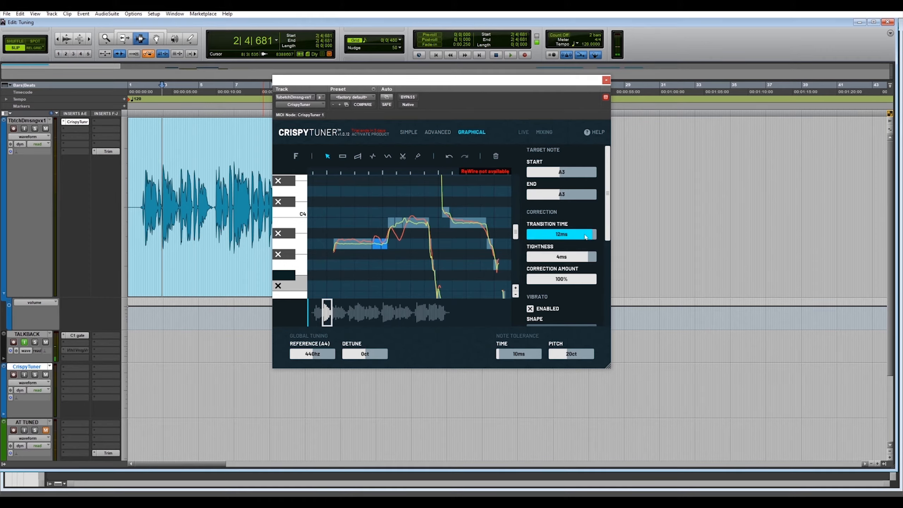
pyautogui.moveTo(582, 259); pyautogui.dragTo(574, 258)
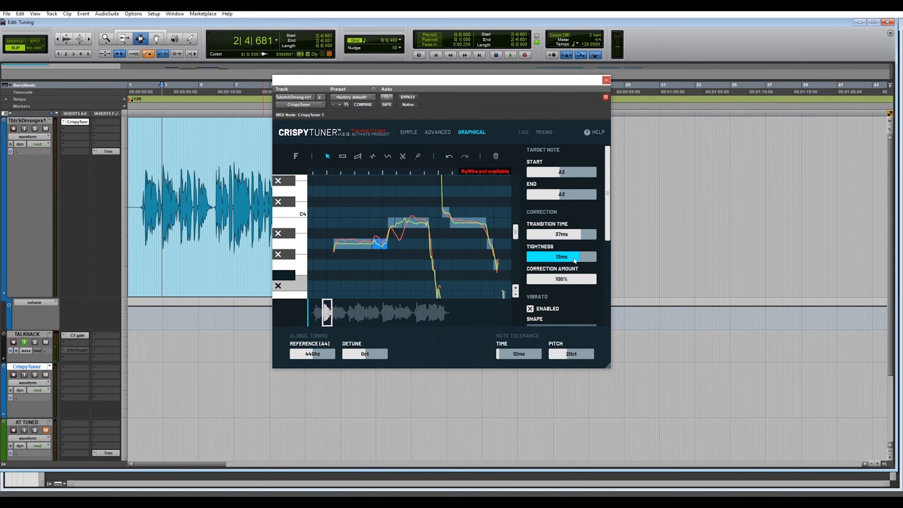
pyautogui.moveTo(573, 280); pyautogui.dragTo(556, 283)
pyautogui.press('space')
pyautogui.press('space')
pyautogui.press('space')
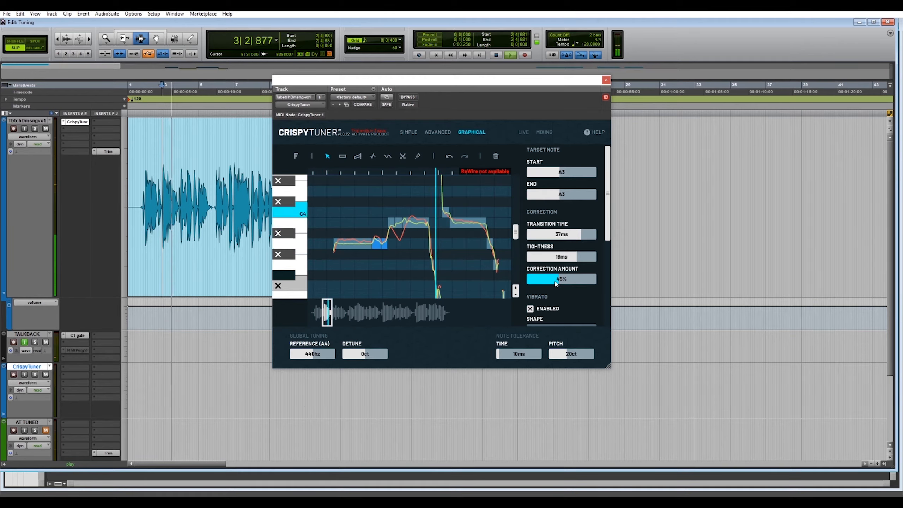
pyautogui.press('space')
# Split off the end of the phrase's last B3 note, set it to 118 ms transition time and 125 ms tightness, and audition it.
pyautogui.scroll(3, 495, 253)
pyautogui.scroll(-2, 494, 249)
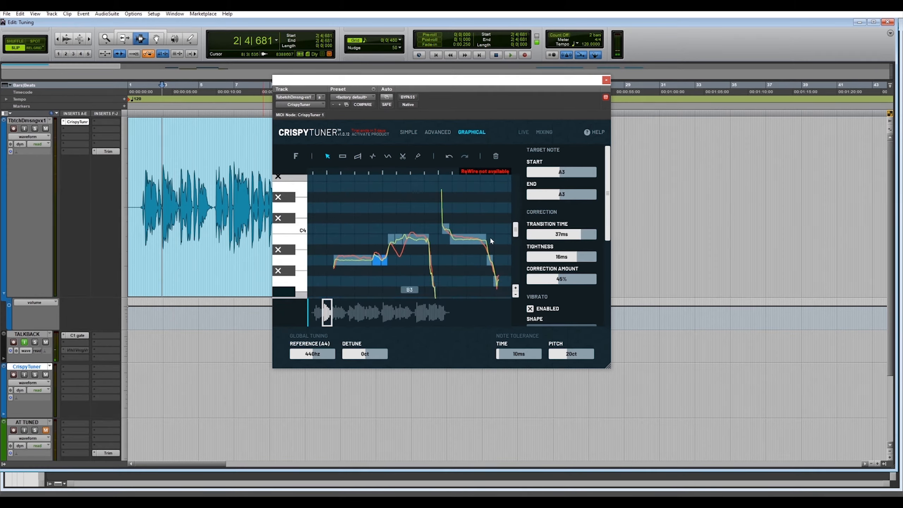
pyautogui.click(483, 238)
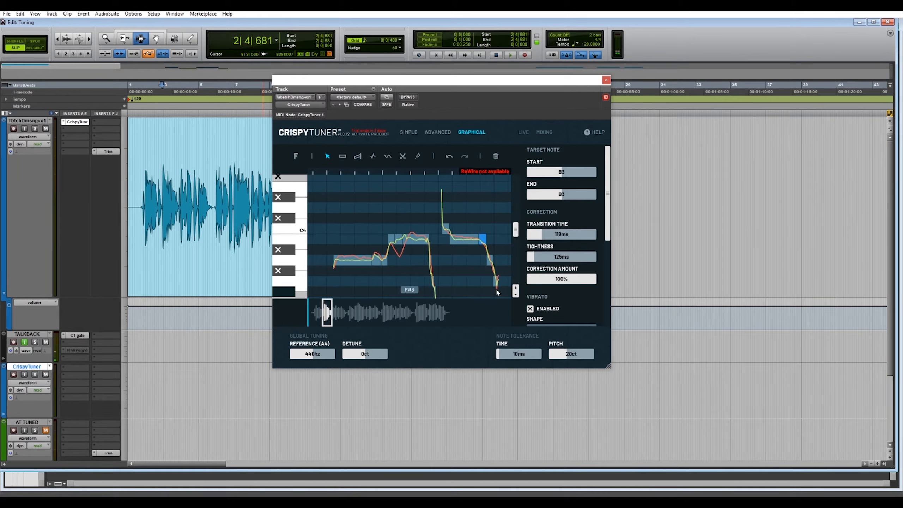
pyautogui.press('space')
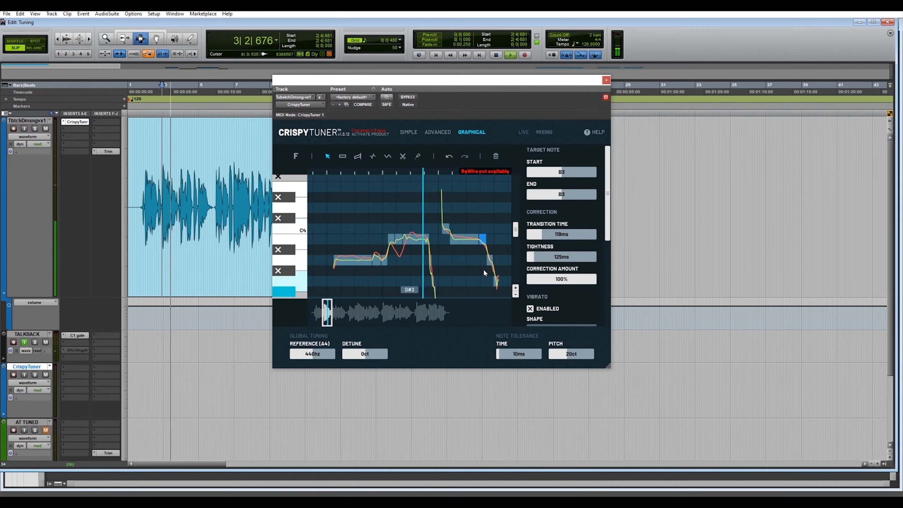
pyautogui.press('space')
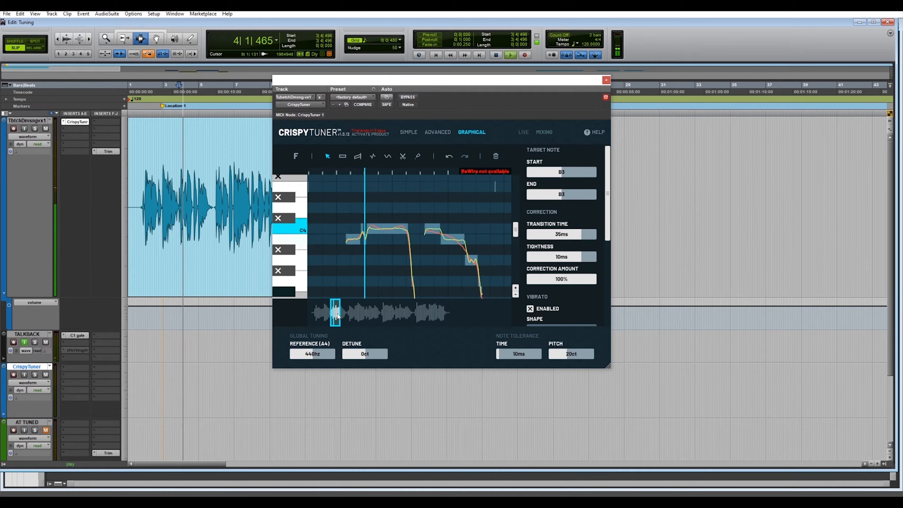
# Lower the second C4 note of the next phrase to B3 and audition the change.
pyautogui.press('space')
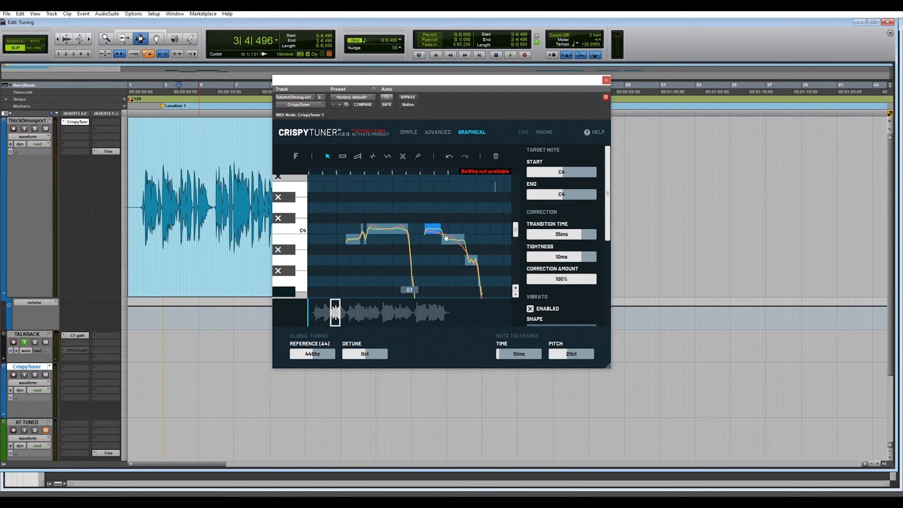
pyautogui.moveTo(437, 233); pyautogui.dragTo(439, 241)
pyautogui.press('space')
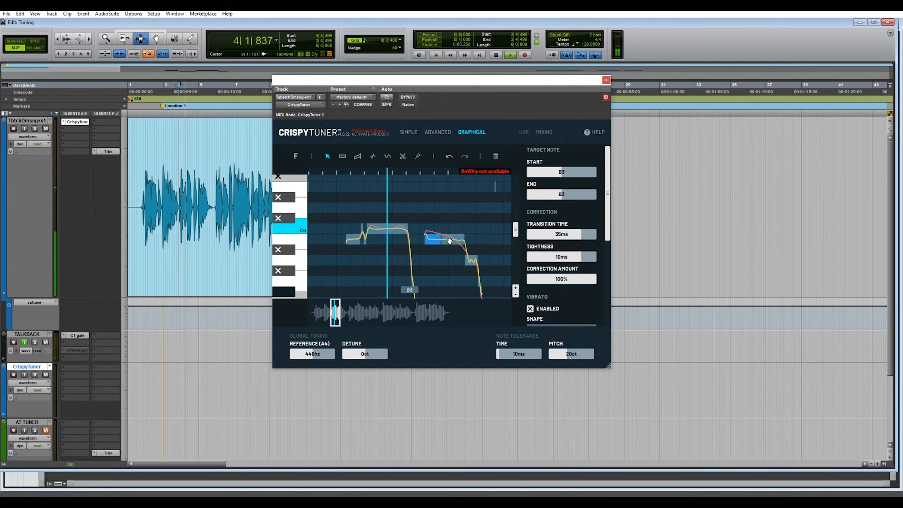
# Split off the end of the descending B3 note, set it to 145 ms transition time and 42 ms tightness, and audition it.
pyautogui.press('space')
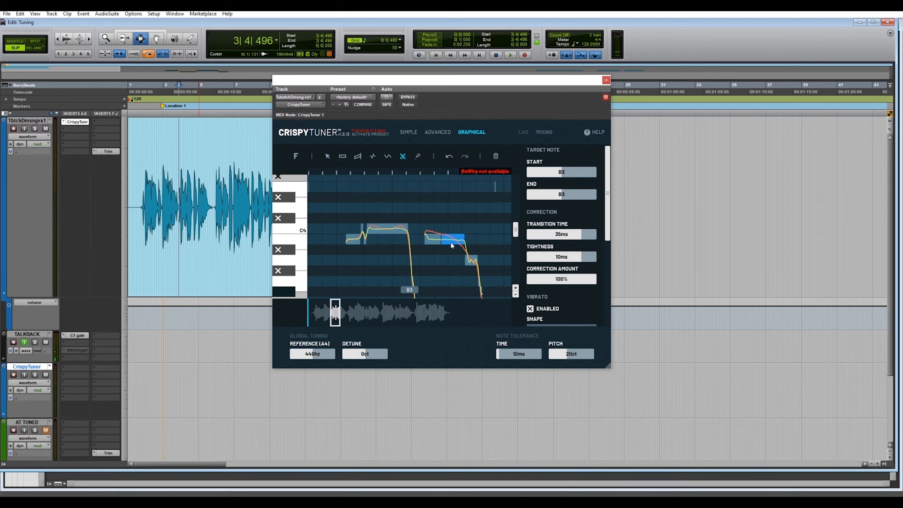
pyautogui.moveTo(578, 238); pyautogui.dragTo(529, 237)
pyautogui.press('space')
pyautogui.press('space')
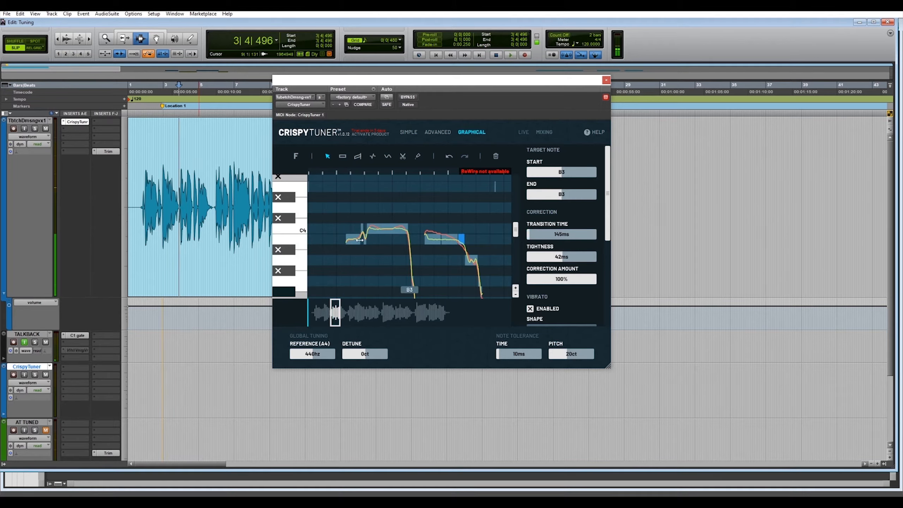
# Raise the short segment just before the sustained C4 note to C4 and audition the change.
pyautogui.click(364, 238)
pyautogui.press('space')
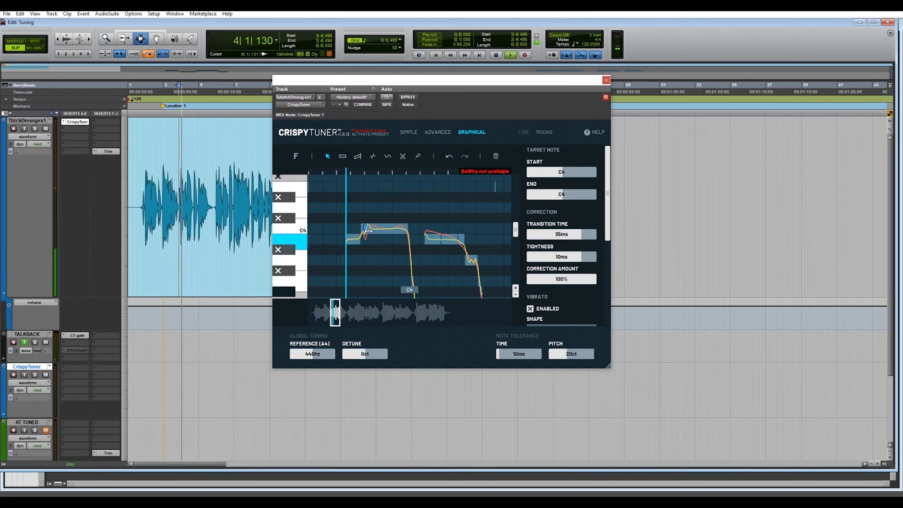
pyautogui.press('space')
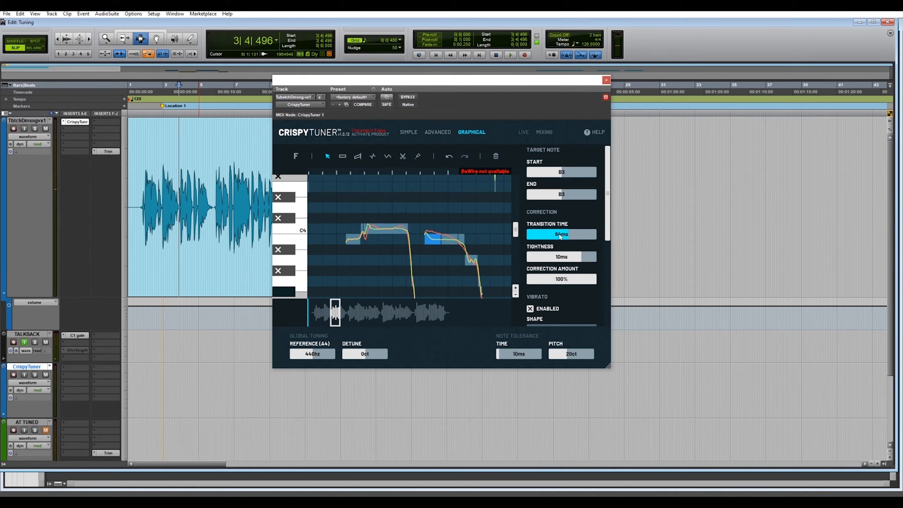
# Set the first segment of the descending B3 note to 64 ms transition time and 0 ms tightness, and audition it.
pyautogui.moveTo(577, 260); pyautogui.dragTo(587, 261)
pyautogui.press('space')
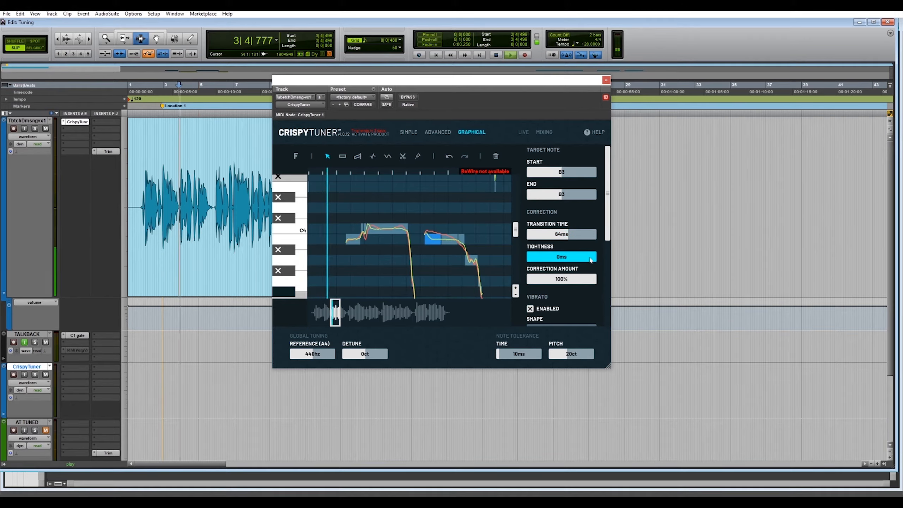
pyautogui.press('space')
# Set the end segment of the descending B3 note to 65 ms tightness and 57% correction, and audition the phrase.
pyautogui.click(461, 238)
pyautogui.moveTo(550, 257); pyautogui.dragTo(544, 257)
pyautogui.moveTo(577, 279); pyautogui.dragTo(547, 280)
pyautogui.press('space')
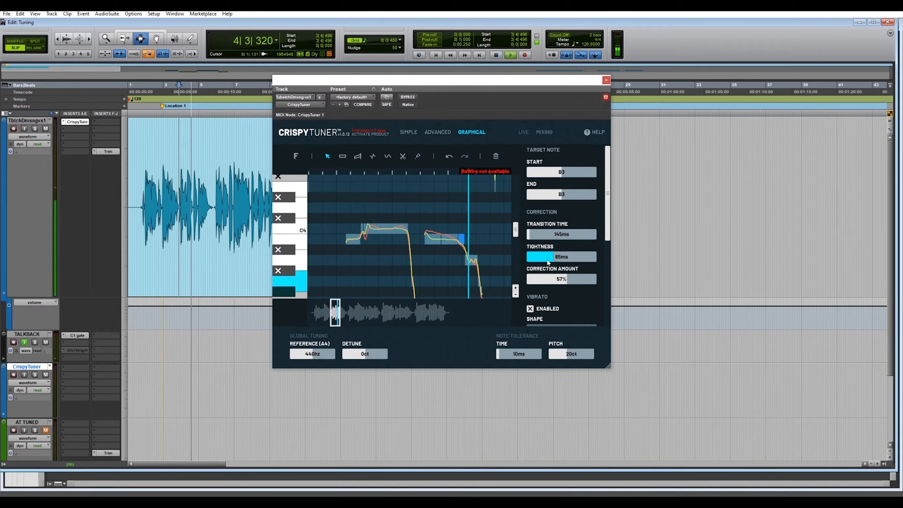
pyautogui.press('space')
# Select the short A3 note that ends the phrase, and audition the phrase that follows.
pyautogui.click(470, 260)
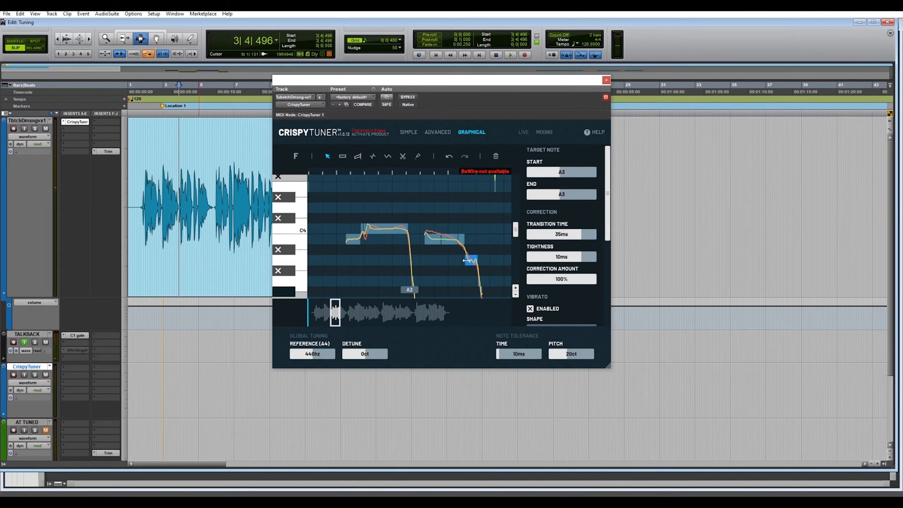
pyautogui.press('space')
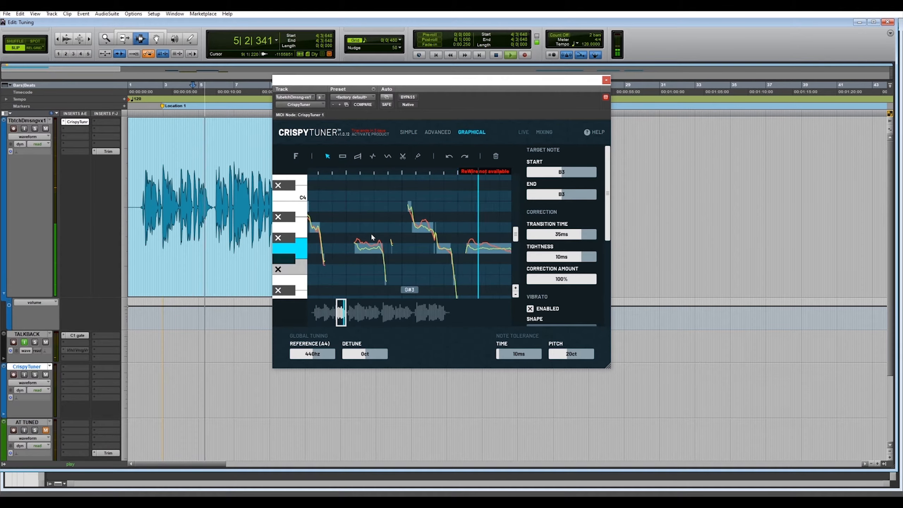
pyautogui.press('space')
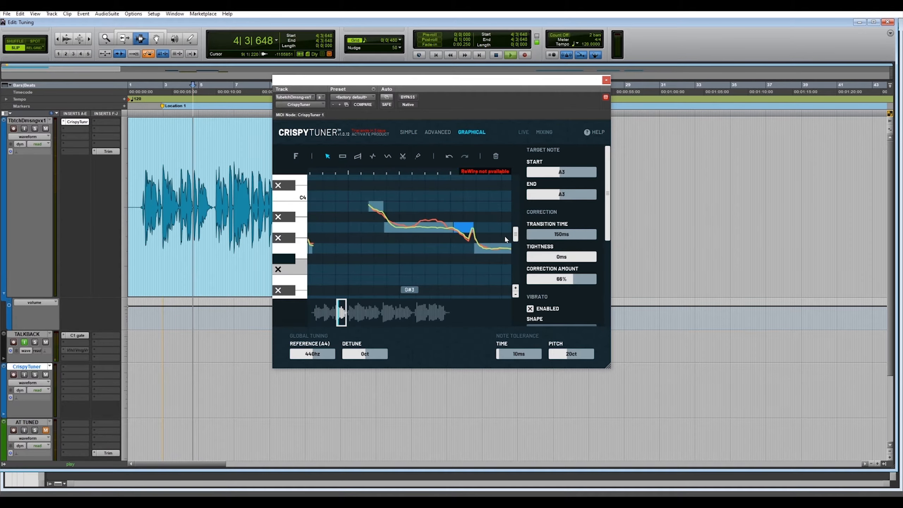
# Set the ending segment of the following phrase's A3 note to 150 ms transition time, 0 ms tightness and 66% correction, and audition it.
pyautogui.press('space')
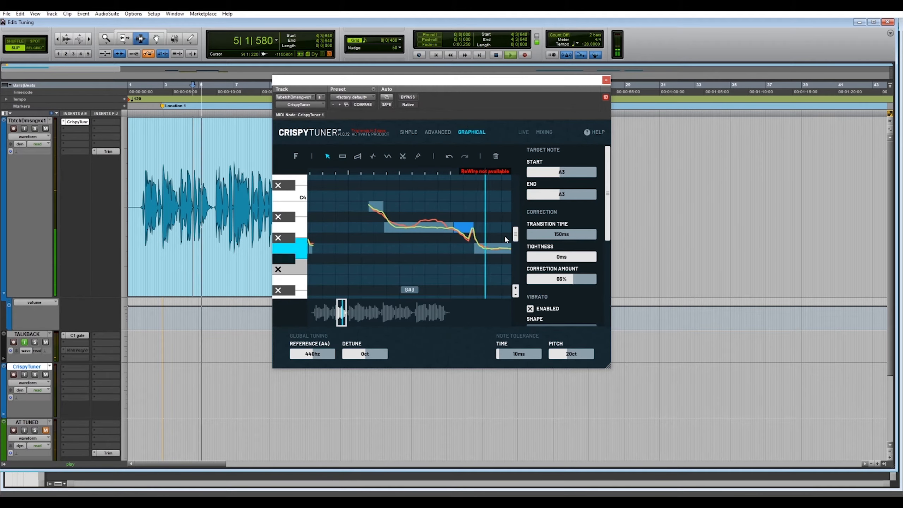
pyautogui.press('space')
pyautogui.press('space')
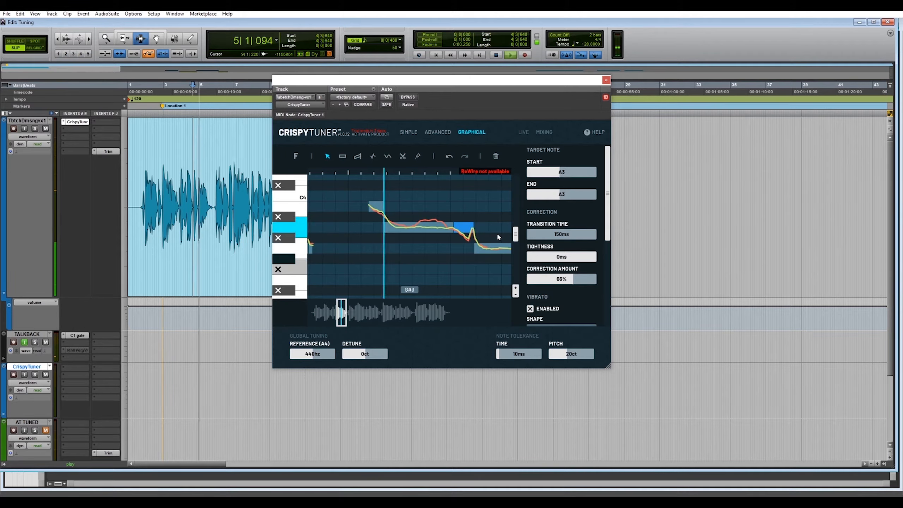
pyautogui.press('space')
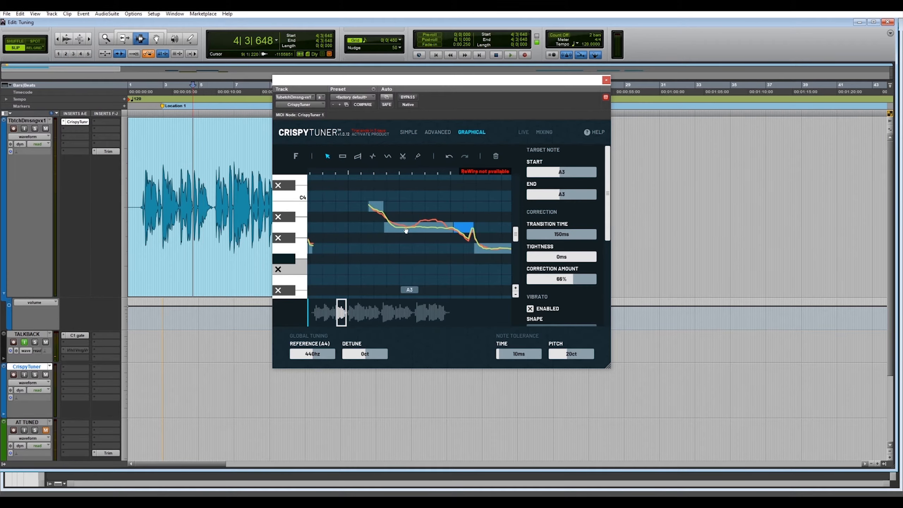
# Set the main segment of the A3 note to 17 ms tightness and 74% correction, and audition the result.
pyautogui.click(406, 230)
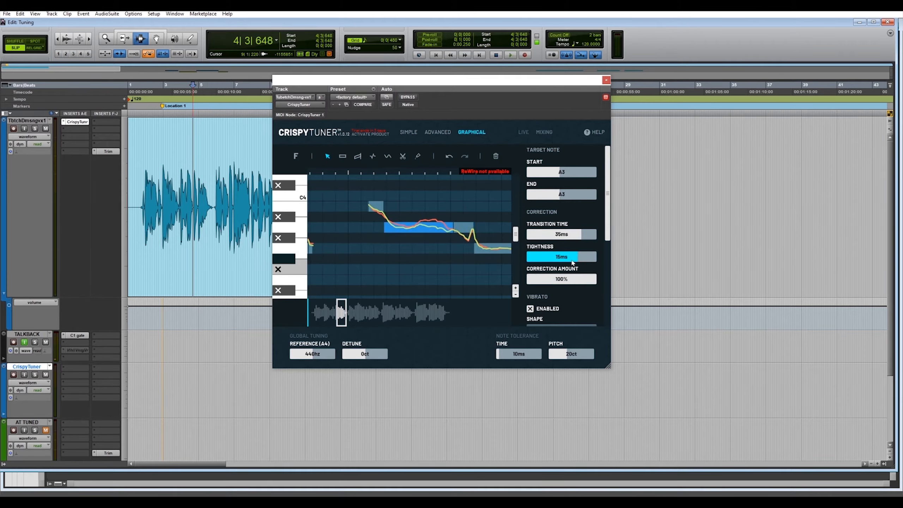
pyautogui.press('space')
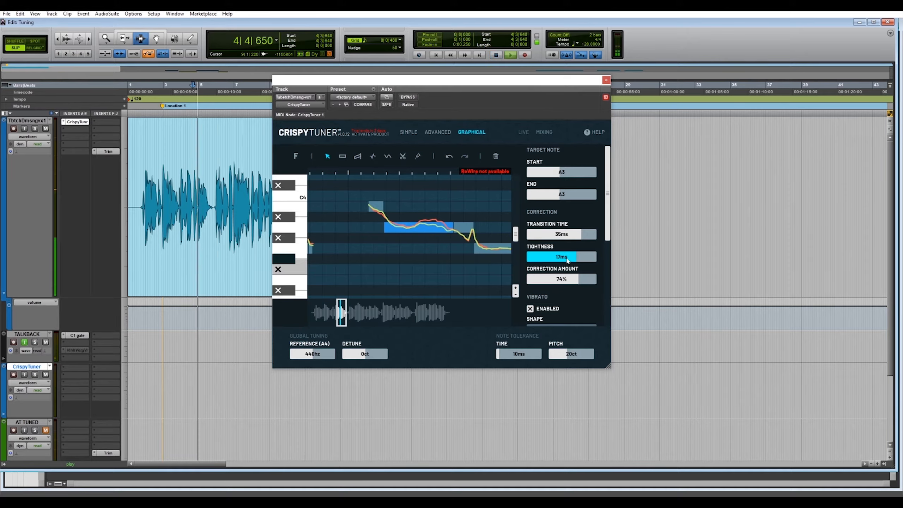
pyautogui.press('space')
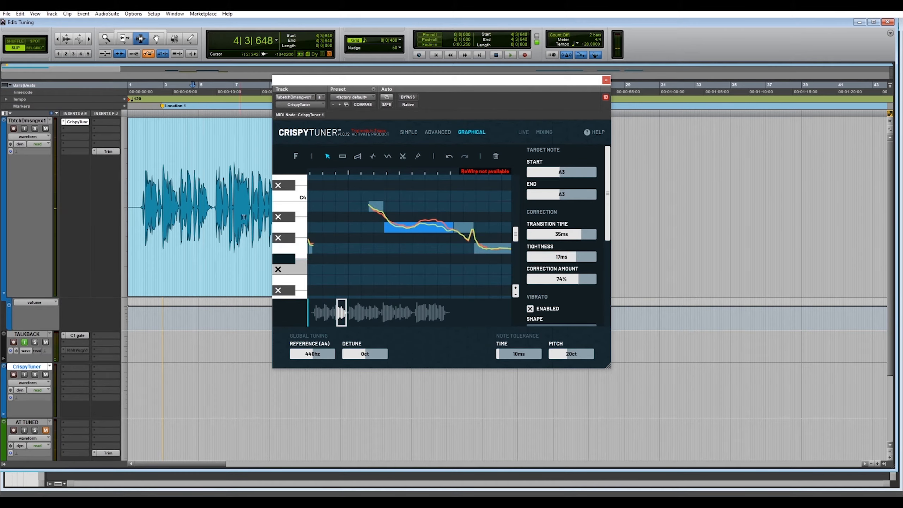
# Audition the vocal around the next sustained G3 note and split off the note's ending.
pyautogui.moveTo(344, 323); pyautogui.dragTo(342, 319)
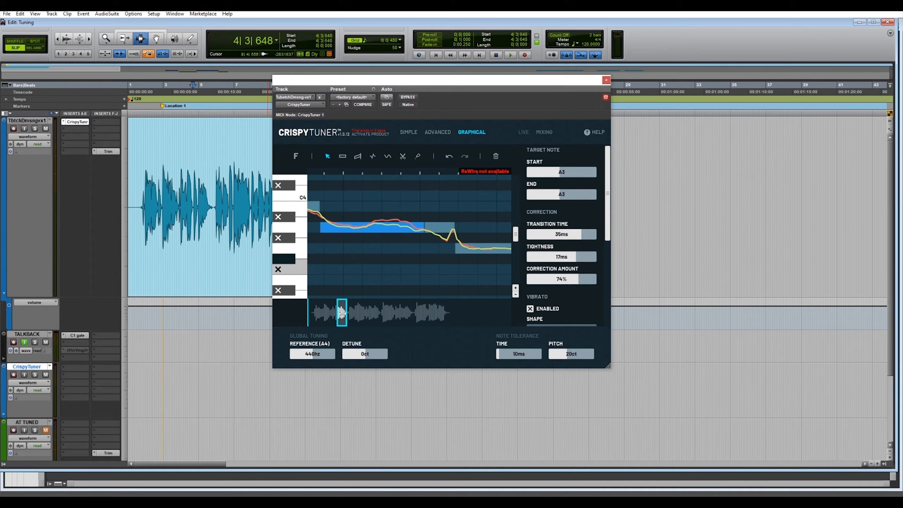
pyautogui.moveTo(347, 313); pyautogui.dragTo(349, 314)
pyautogui.press('space')
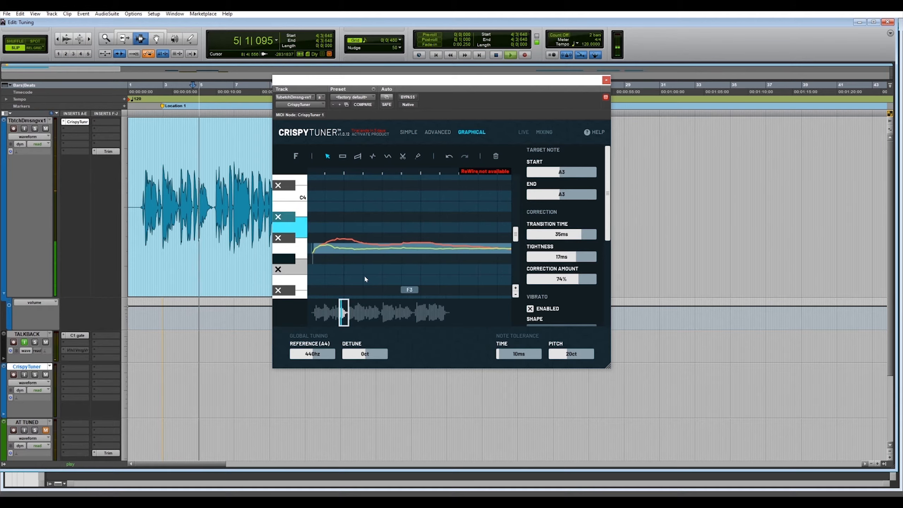
pyautogui.press('space')
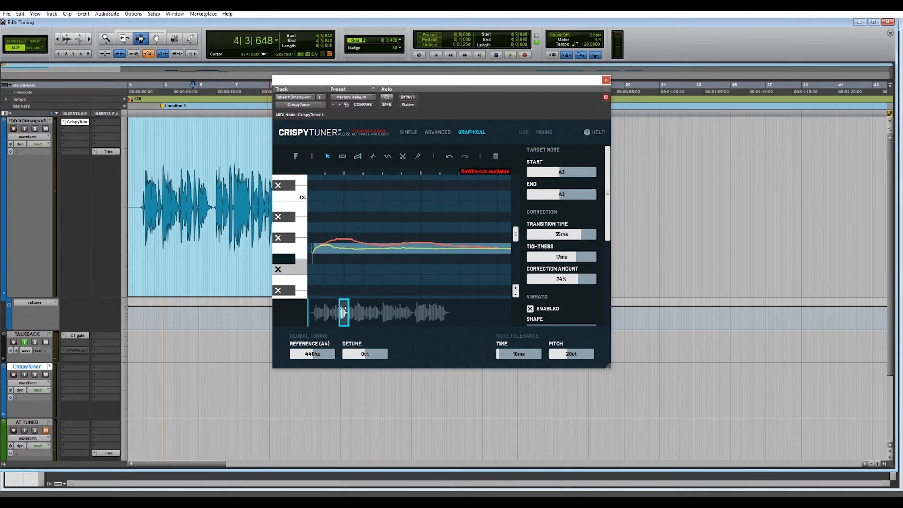
pyautogui.moveTo(349, 308); pyautogui.dragTo(347, 312)
pyautogui.click(402, 157)
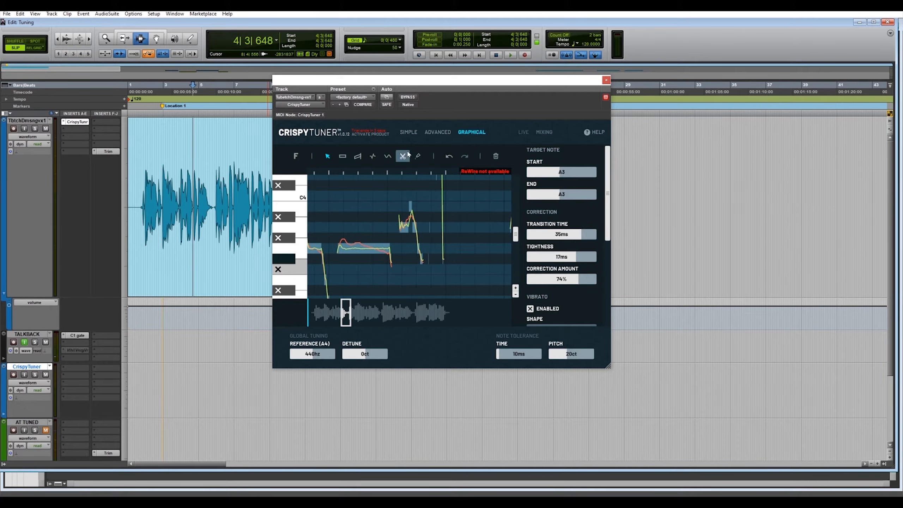
pyautogui.click(377, 252)
pyautogui.click(333, 158)
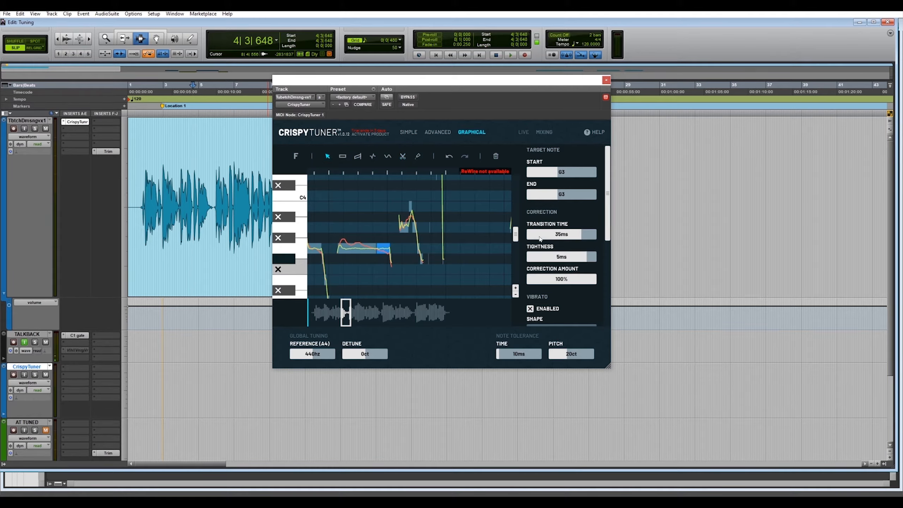
# Set the split-off G3 ending to 69 ms transition time, 85 ms tightness and 33% correction, and audition it.
pyautogui.click(564, 236)
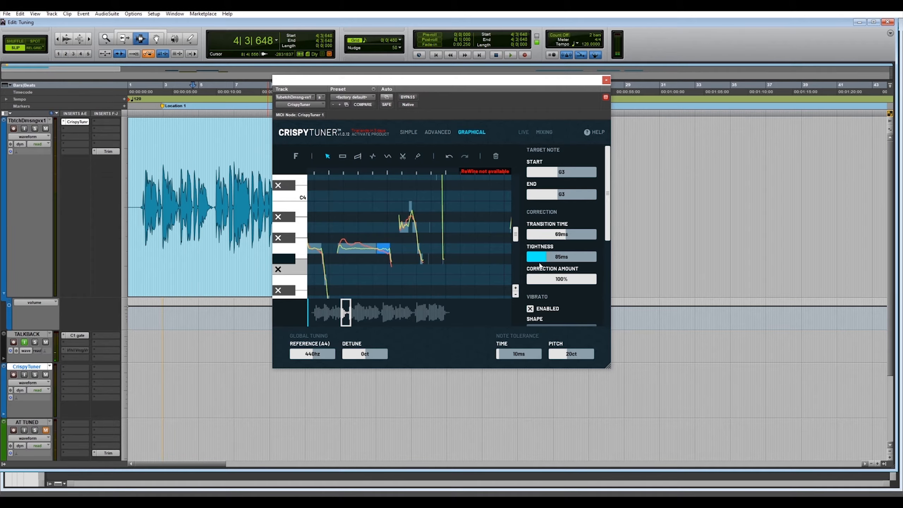
pyautogui.moveTo(583, 280); pyautogui.dragTo(546, 281)
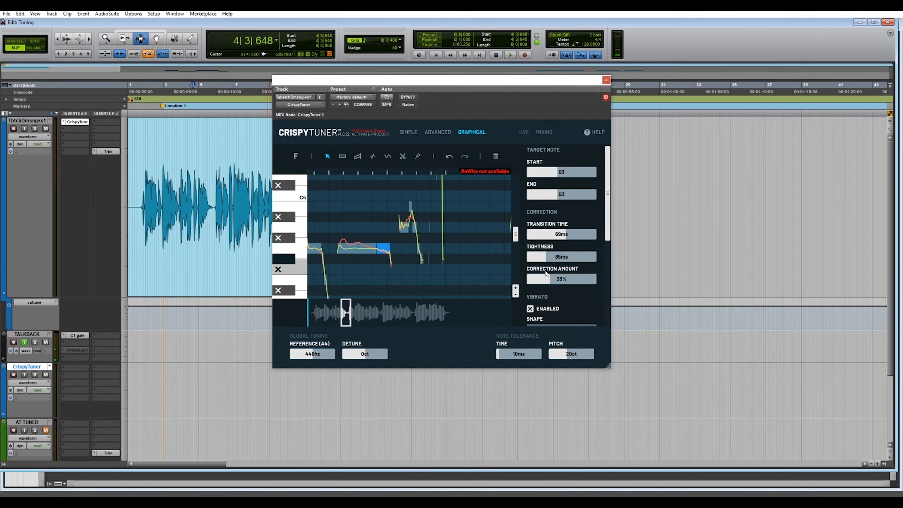
pyautogui.press('space')
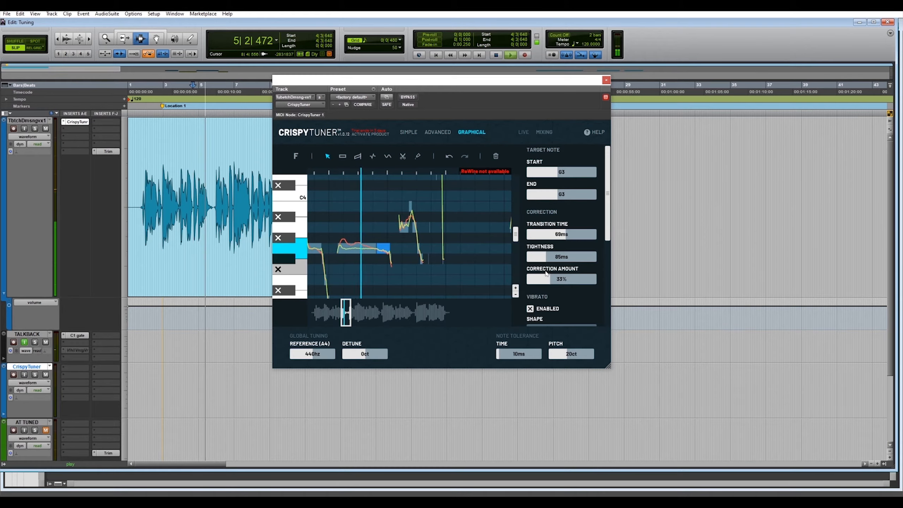
pyautogui.press('space')
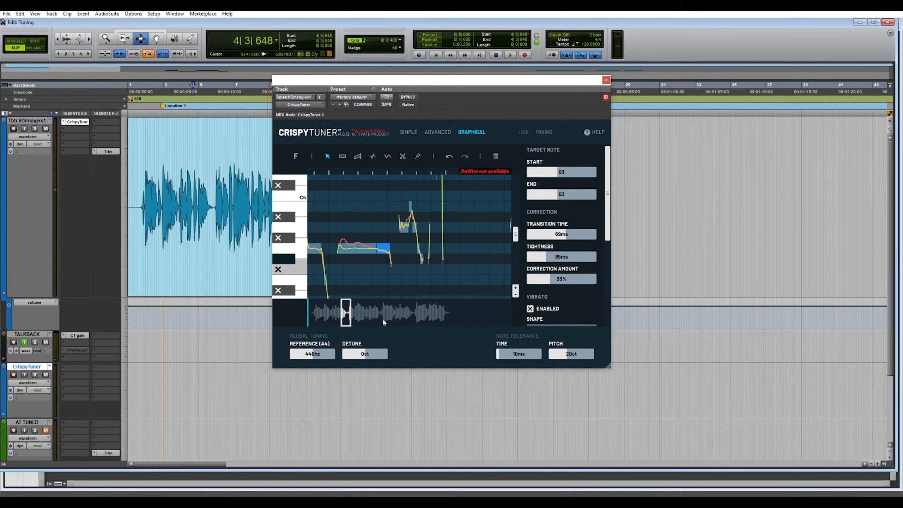
# Audition the next vocal phrase from bar 5, beat 4, and bring its notes into view in the pitch editor.
pyautogui.click(217, 185)
pyautogui.press('space')
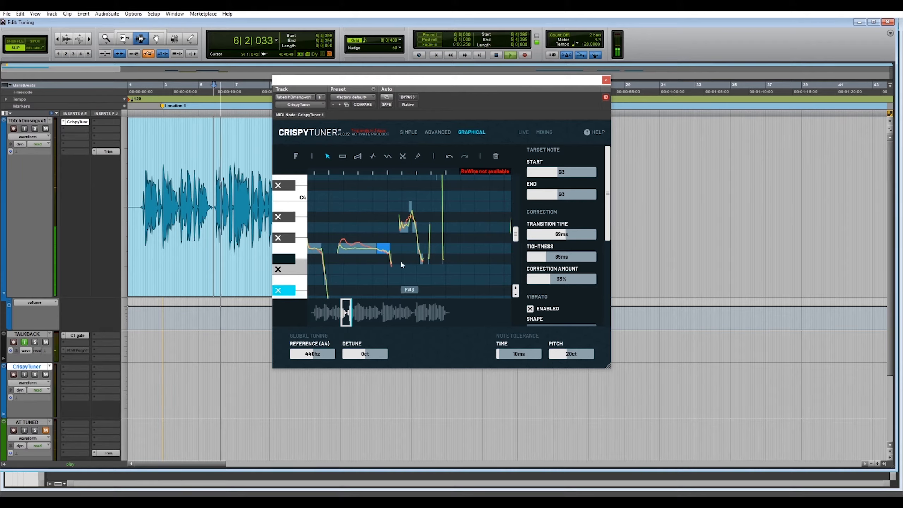
pyautogui.moveTo(348, 314); pyautogui.dragTo(364, 311)
pyautogui.press('space')
pyautogui.moveTo(517, 234); pyautogui.dragTo(520, 224)
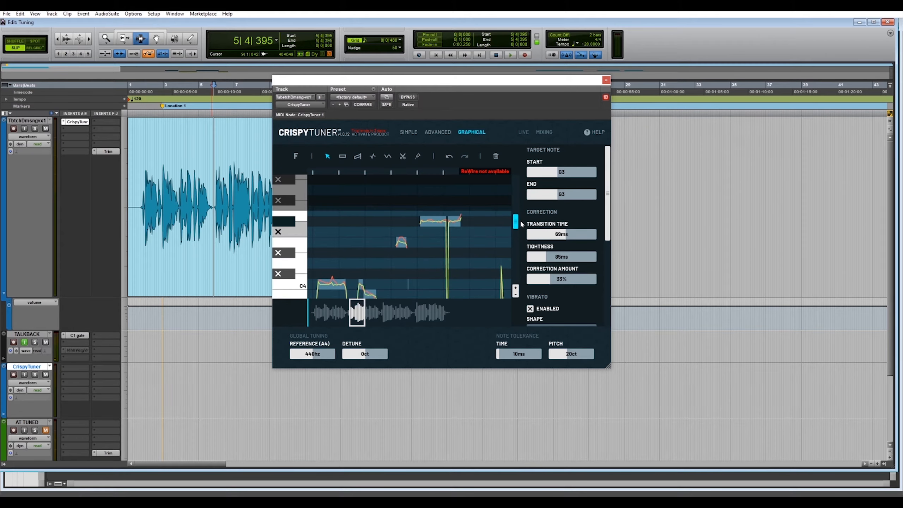
pyautogui.moveTo(366, 315); pyautogui.dragTo(357, 319)
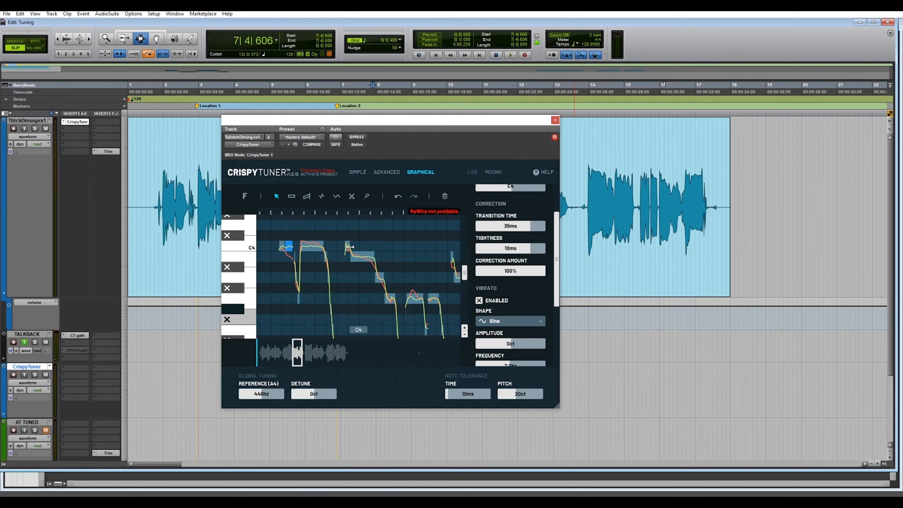
# Lower the short C4 segment that opens the descending run after bar 8 to B3 and audition the change.
pyautogui.press('space')
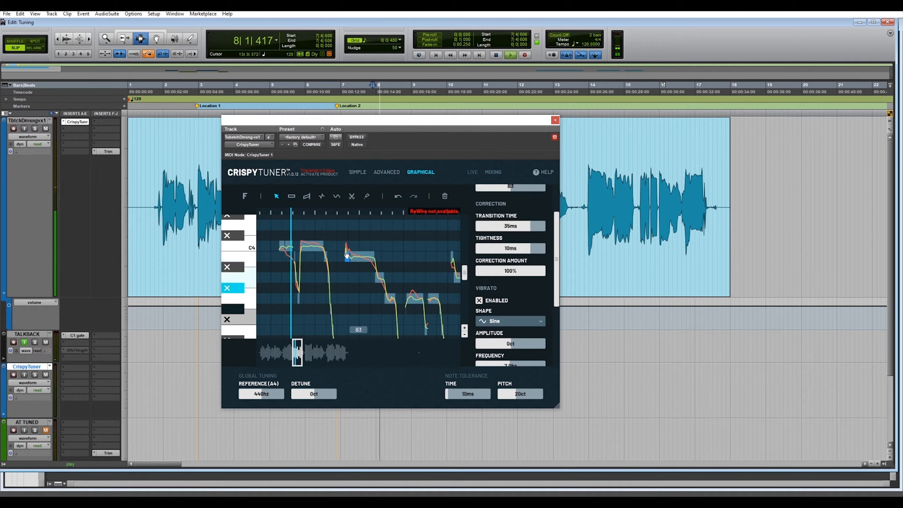
pyautogui.press('space')
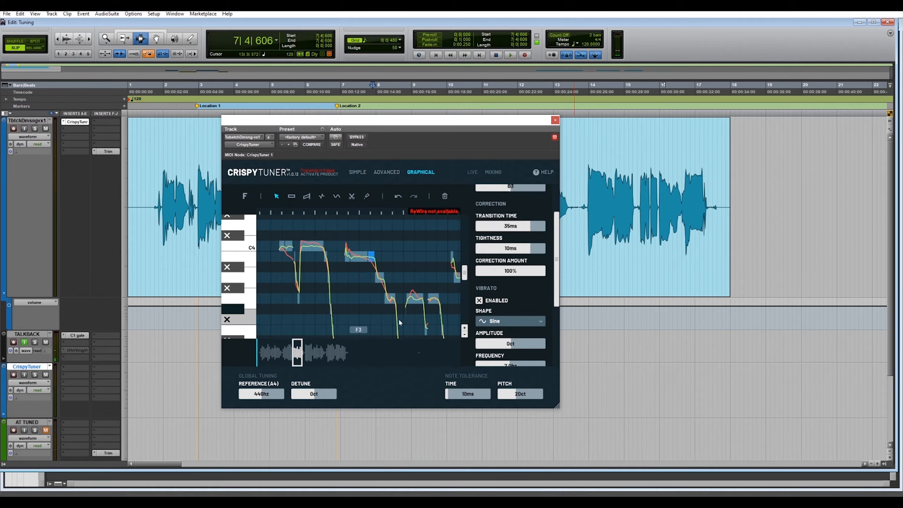
# Set the correction amount to 60% on the run's A3 segment and 51% on a preceding B3 segment, auditioning both.
pyautogui.press('space')
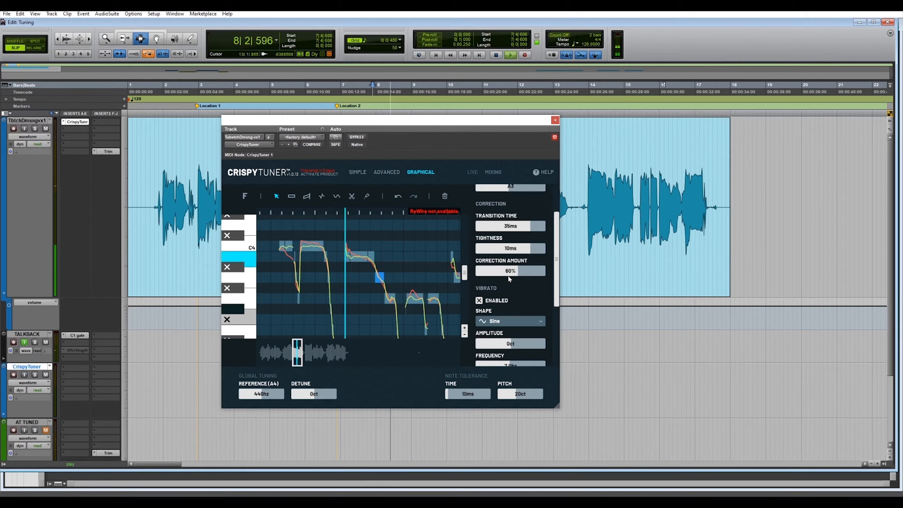
pyautogui.press('space')
pyautogui.moveTo(497, 274); pyautogui.dragTo(490, 277)
pyautogui.press('space')
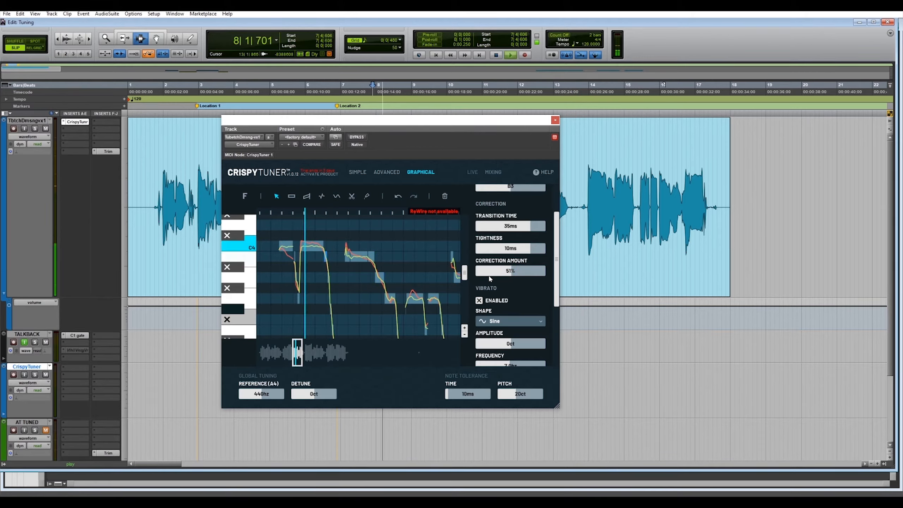
pyautogui.press('space')
# Reduce the correction amount on the ending segment of the phrase's last long G3 note to 40% and audition the vocal.
pyautogui.moveTo(494, 270); pyautogui.dragTo(532, 271)
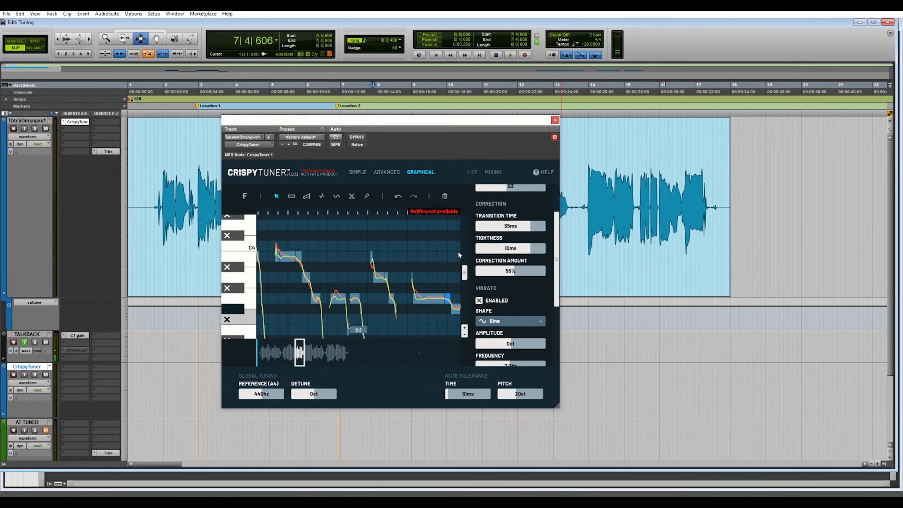
pyautogui.press('space')
pyautogui.click(413, 195)
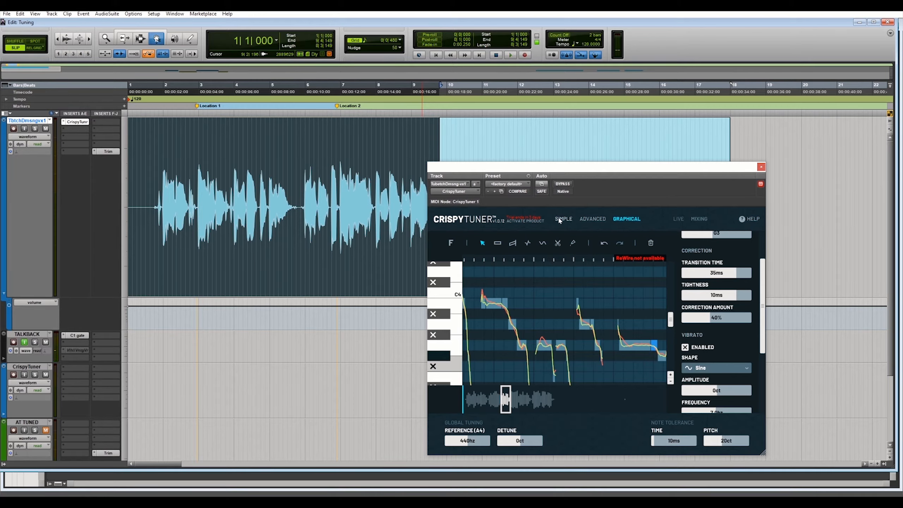
# Switch the tuner to Advanced mode and move its window clear of the start of the second vocal section.
pyautogui.click(590, 219)
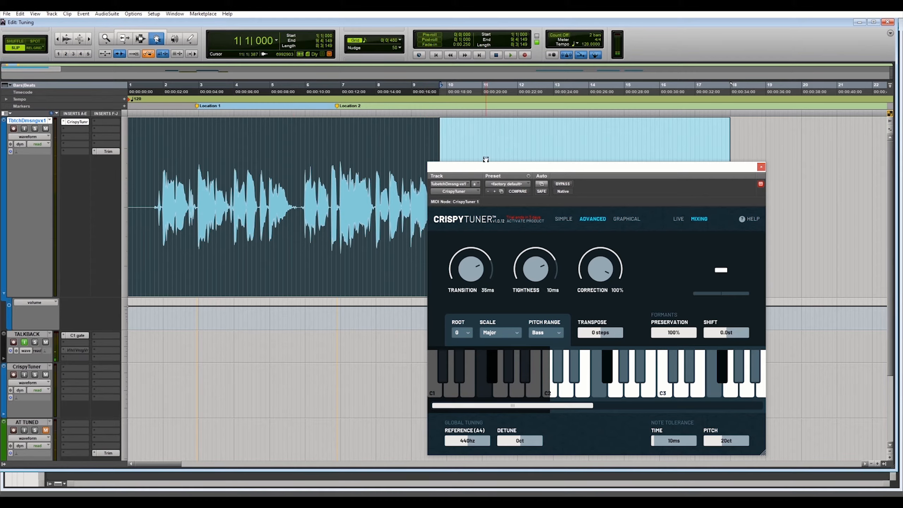
pyautogui.moveTo(487, 170); pyautogui.dragTo(625, 141)
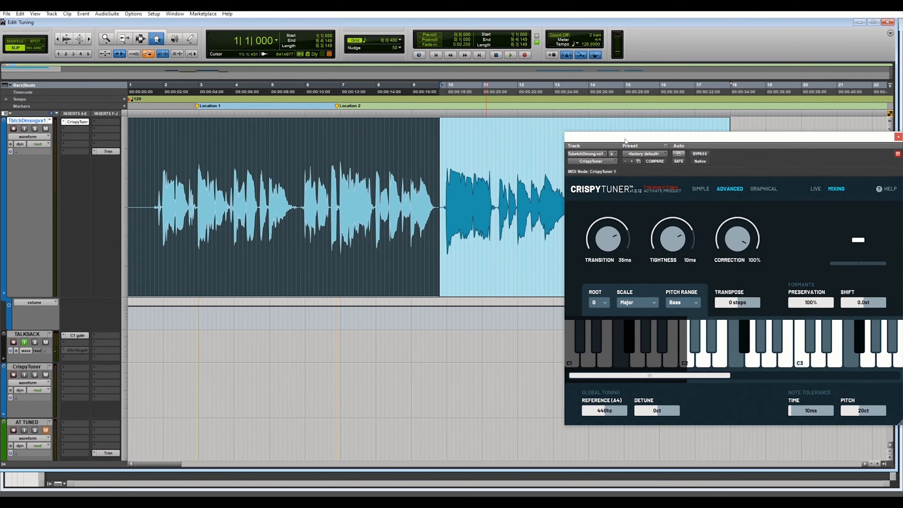
# Commit only the selected first section of the lead vocal track offline to a new track.
pyautogui.rightClick(44, 123)
pyautogui.click(73, 166)
pyautogui.click(462, 144)
pyautogui.click(489, 156)
pyautogui.click(483, 252)
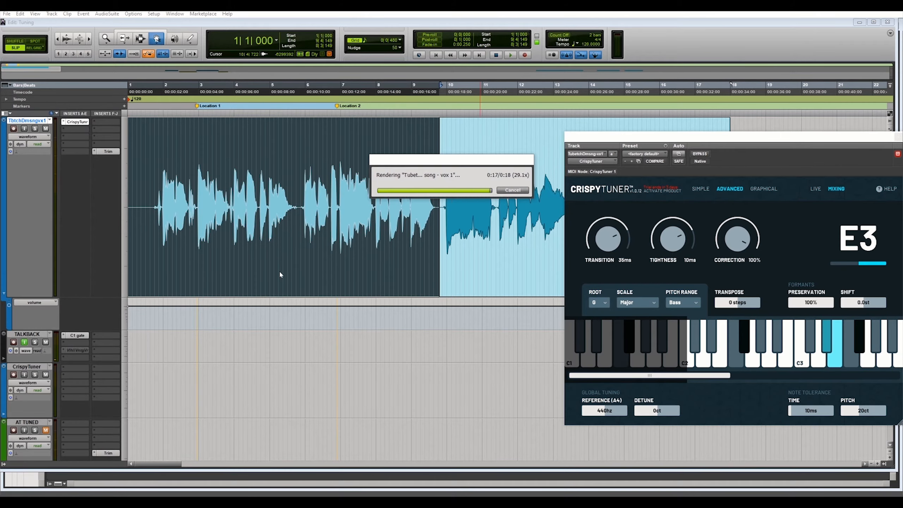
# Set the tuner's pitch range to Alto/Tenor and switch it to Graphical mode.
pyautogui.click(415, 305)
pyautogui.click(424, 334)
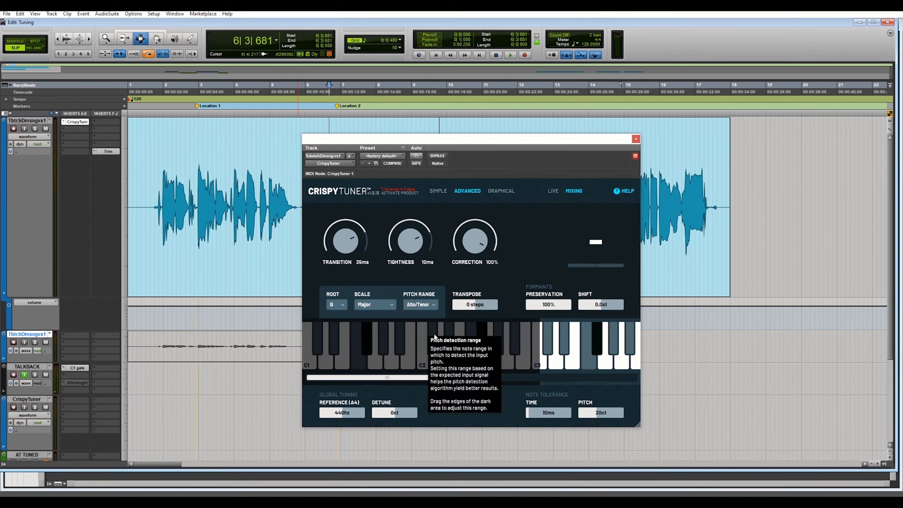
pyautogui.click(501, 191)
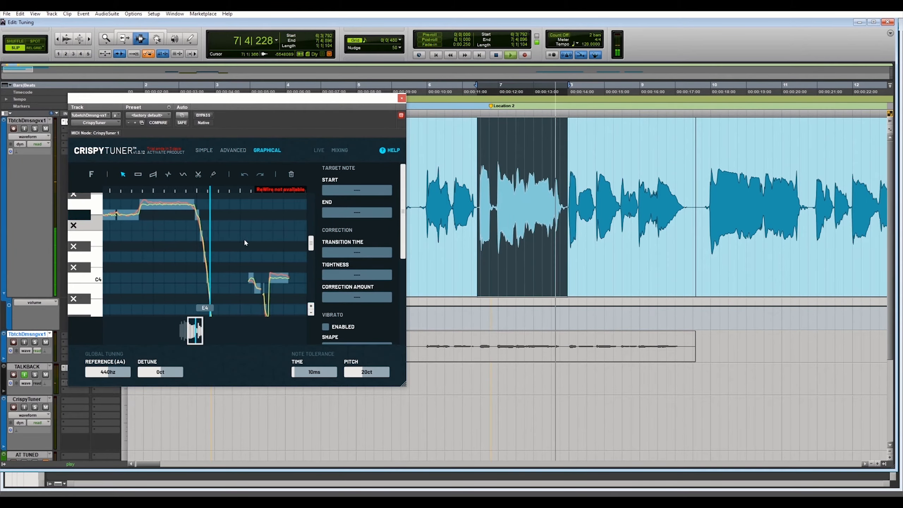
# Reduce the correction amount on the held E4 note in the selected phrase around bar 7 and audition it.
pyautogui.press('space')
pyautogui.moveTo(112, 335); pyautogui.dragTo(199, 334)
pyautogui.press('space')
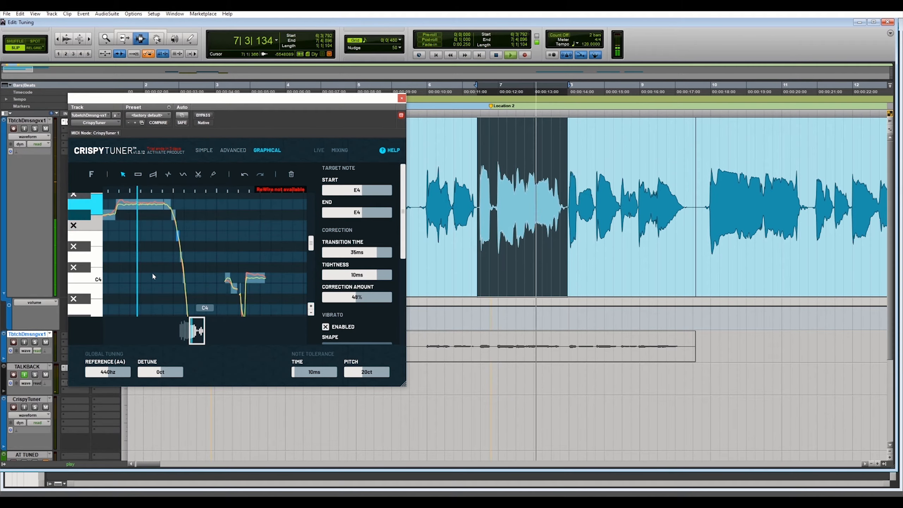
pyautogui.press('space')
# Commit the retuned phrase around bar 7 from the lead vocal track offline, moving the tuner window clear of the track list.
pyautogui.moveTo(179, 103); pyautogui.dragTo(198, 65)
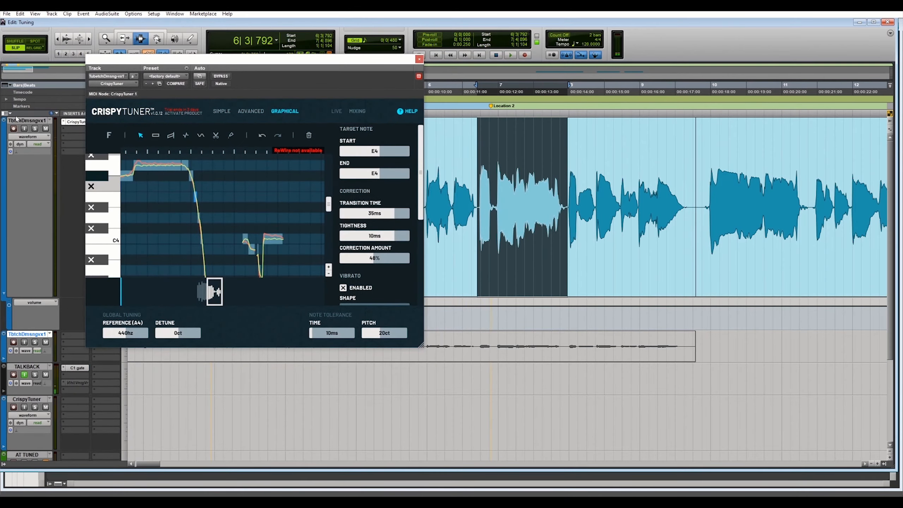
pyautogui.click(27, 120)
pyautogui.rightClick(27, 121)
pyautogui.click(46, 163)
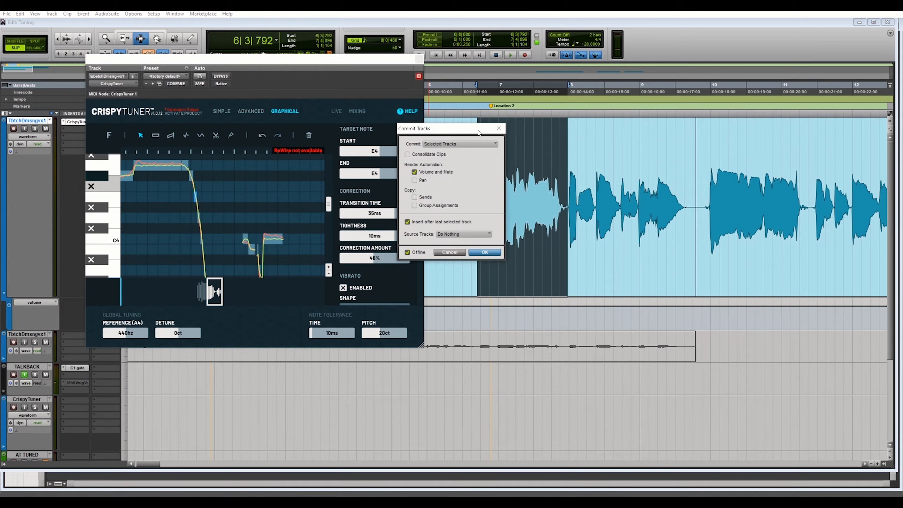
pyautogui.click(485, 251)
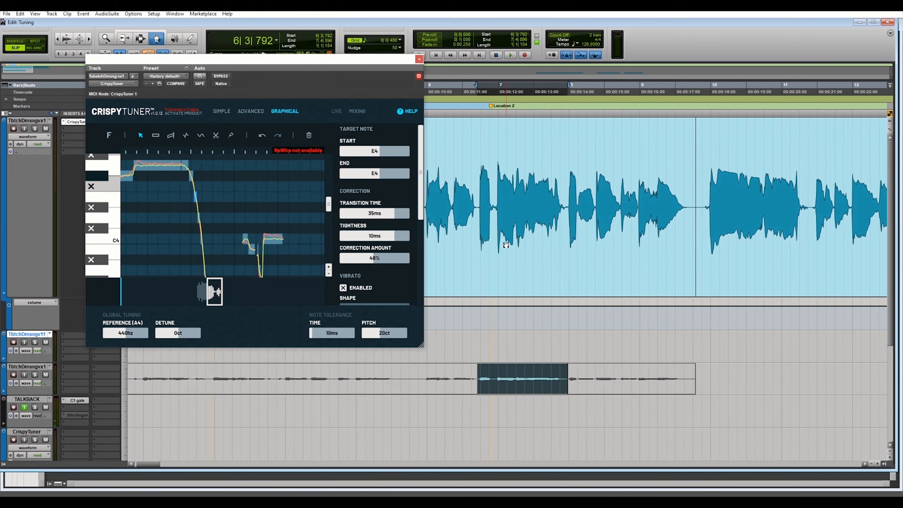
pyautogui.hotkey('ctrl', '[')
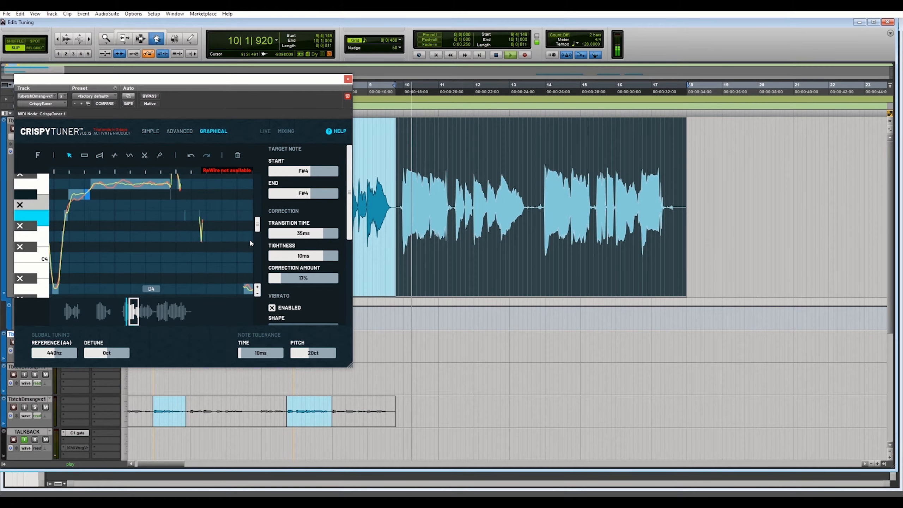
# Set the long G4 note after bar 10 to a 39 ms transition time and 13 ms tightness, and audition it.
pyautogui.click(425, 174)
pyautogui.press('space')
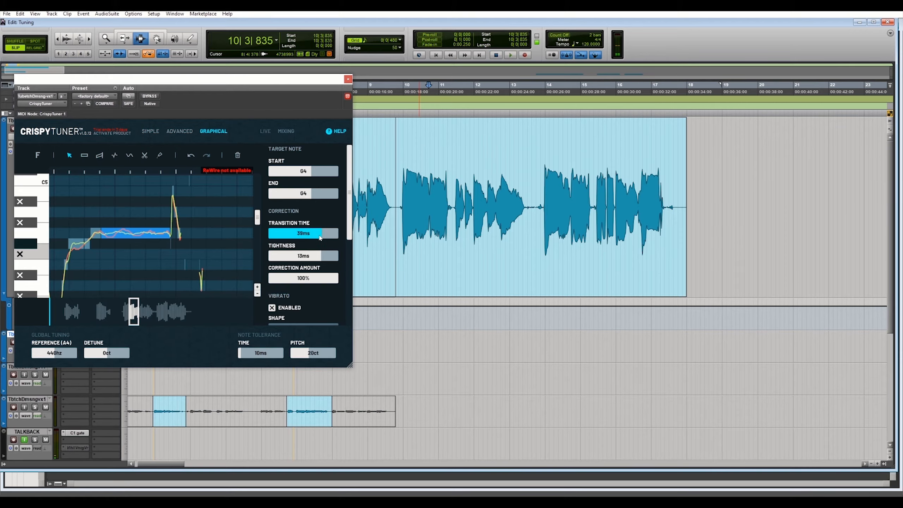
pyautogui.press('space')
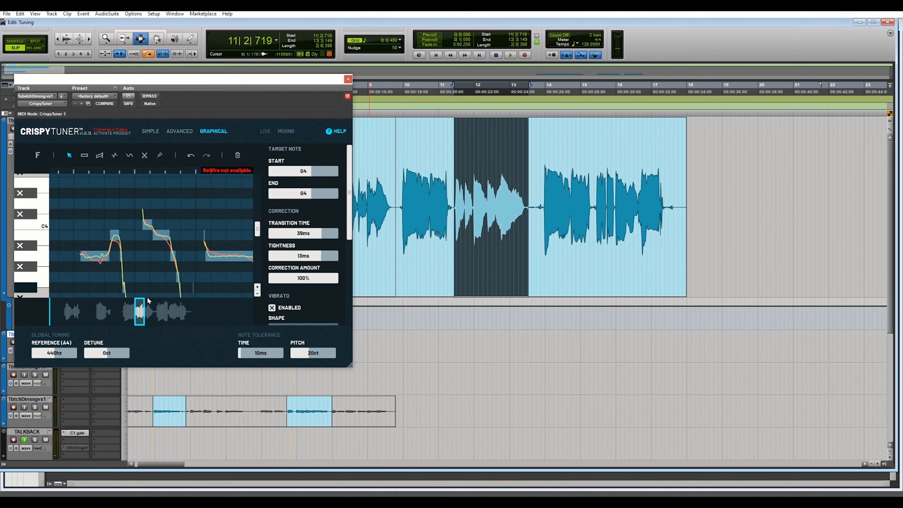
# Lower the short C4 segment opening the descending run in the phrase after bar 11 to B3 and audition it.
pyautogui.moveTo(144, 305); pyautogui.dragTo(148, 306)
pyautogui.press('space')
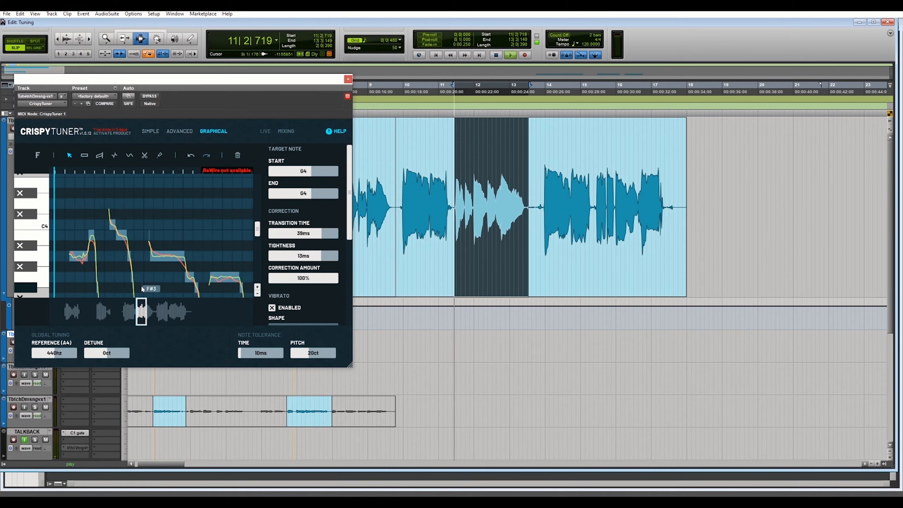
pyautogui.press('space')
pyautogui.click(115, 234)
pyautogui.press('space')
pyautogui.press('space')
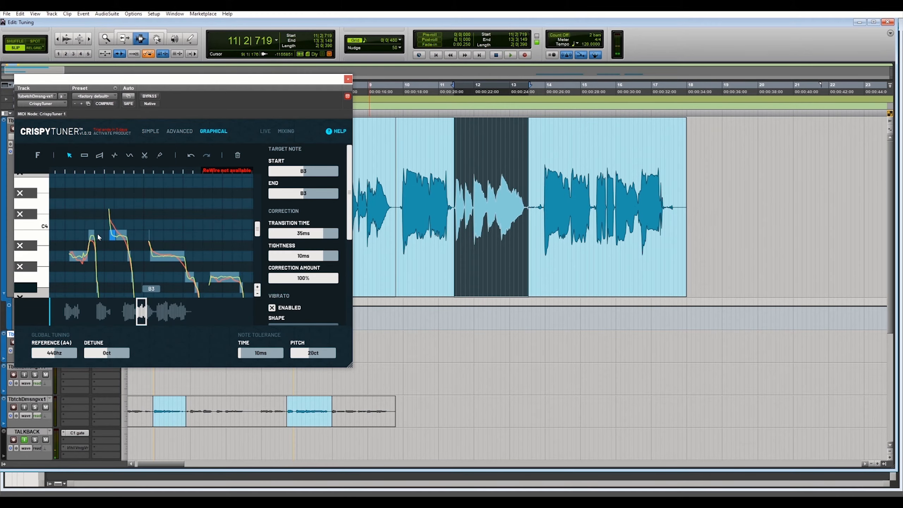
# Lower the short B3 segment at the end of the phrase's first note to A3 and audition it.
pyautogui.moveTo(91, 235); pyautogui.dragTo(91, 255)
pyautogui.press('space')
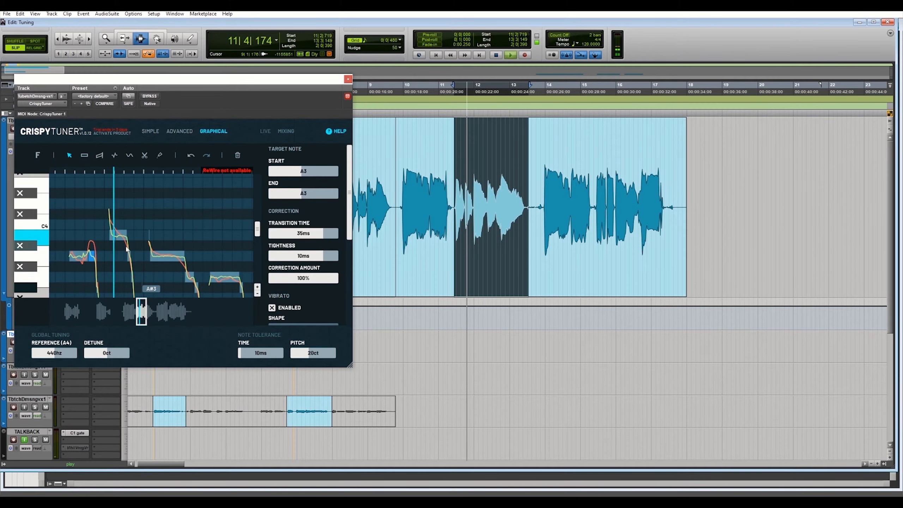
pyautogui.press('space')
# Set the correction amount to 49% on the first B3 segment of the descending run and audition it.
pyautogui.click(112, 235)
pyautogui.moveTo(324, 279); pyautogui.dragTo(289, 278)
pyautogui.press('space')
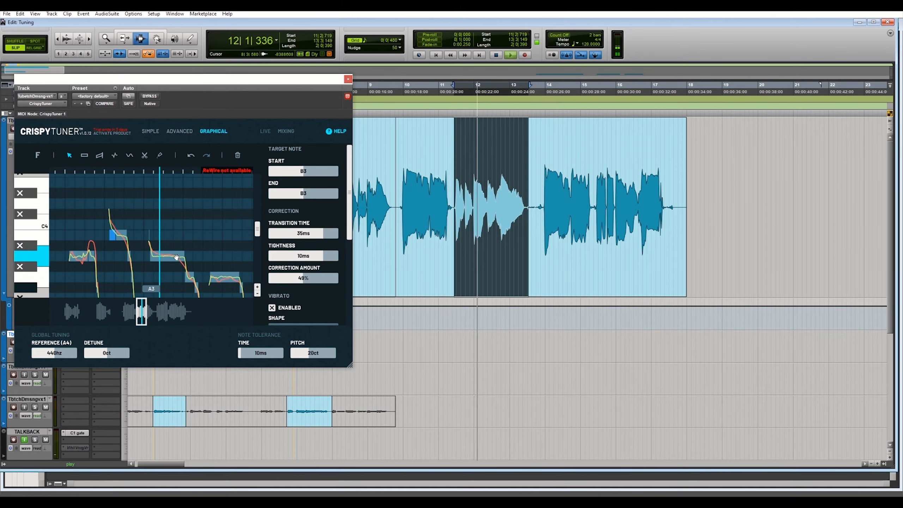
pyautogui.press('space')
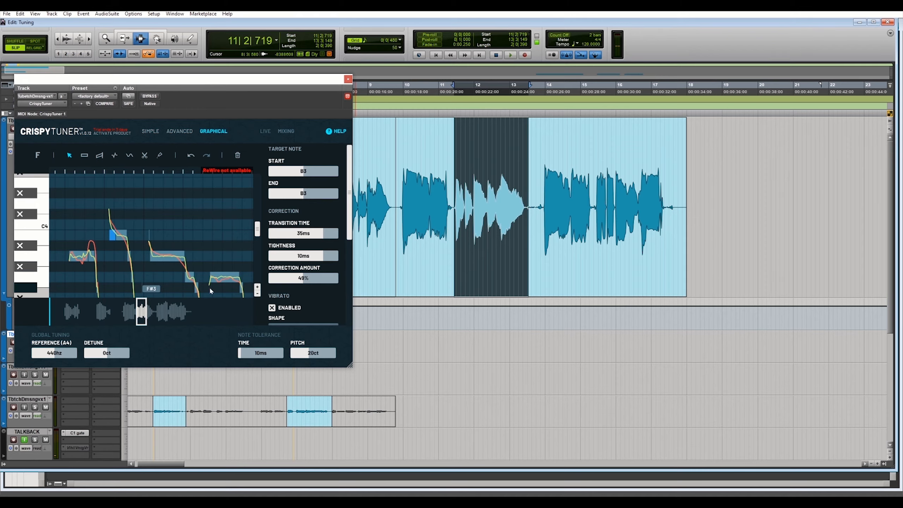
# Set the correction amount to 22% on the run's last B3 segment and 67% on the A3 segment following it, auditioning the result.
pyautogui.moveTo(147, 315); pyautogui.dragTo(145, 316)
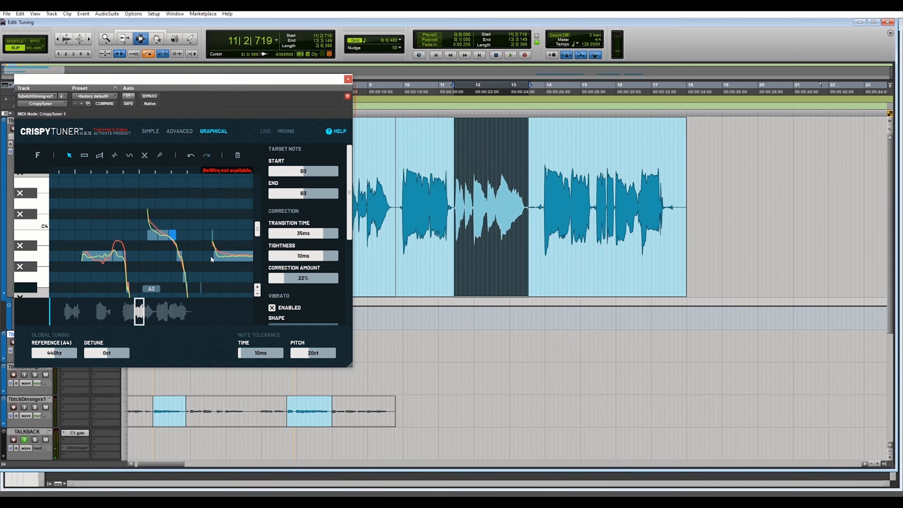
pyautogui.moveTo(303, 278); pyautogui.dragTo(316, 285)
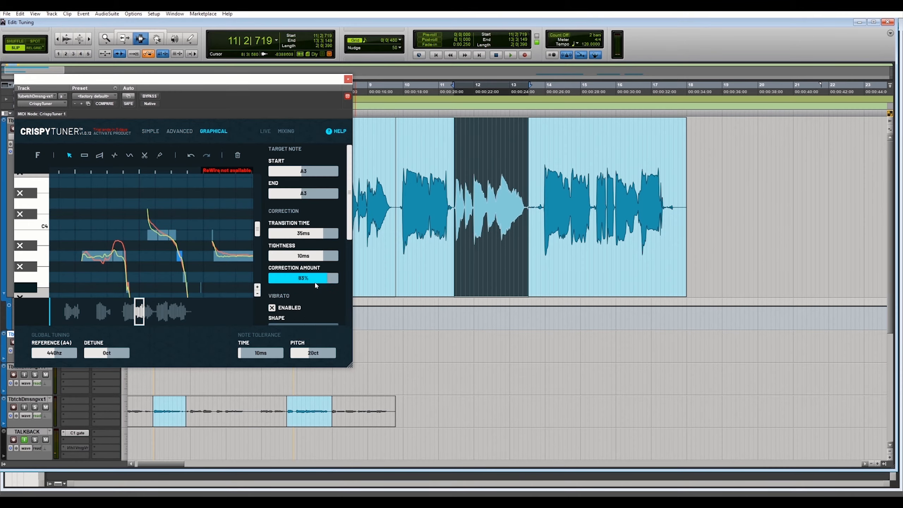
pyautogui.press('space')
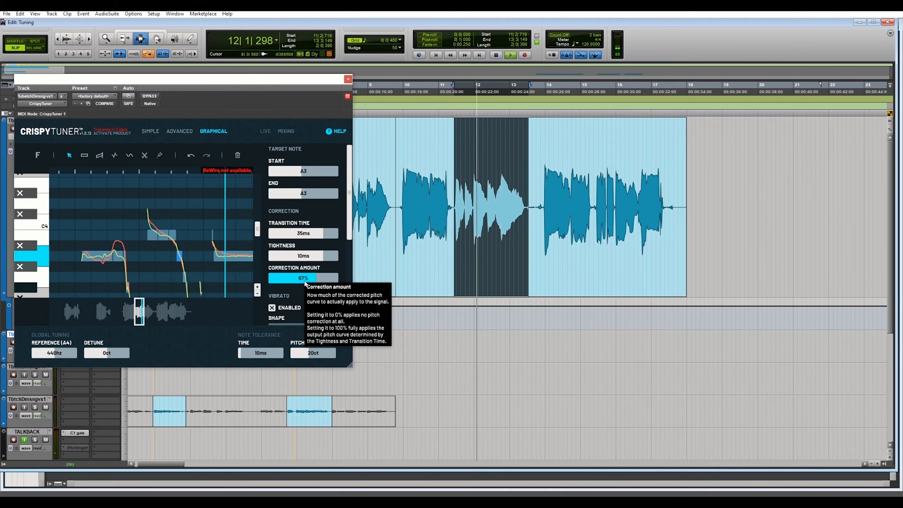
pyautogui.press('space')
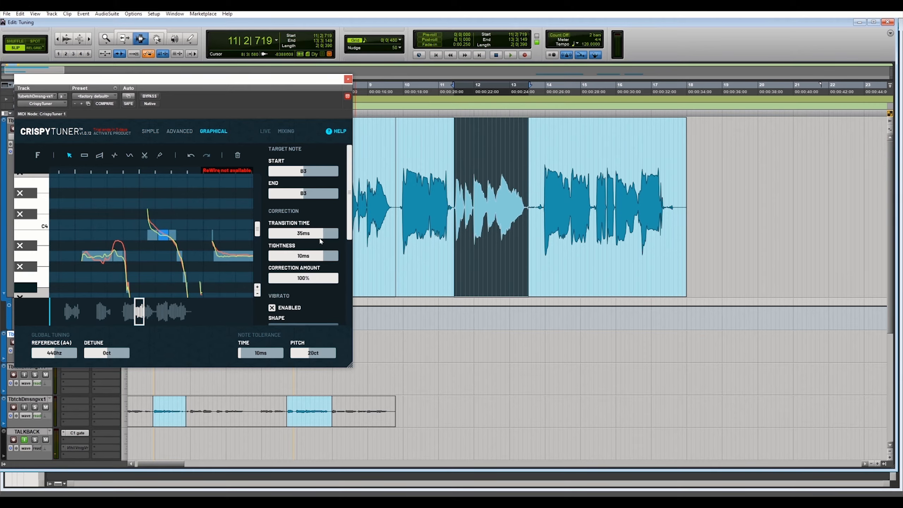
# Set the run's middle B3 segment to a 22 ms transition time and 26 ms tightness, and audition it.
pyautogui.press('space')
pyautogui.moveTo(329, 255); pyautogui.dragTo(313, 256)
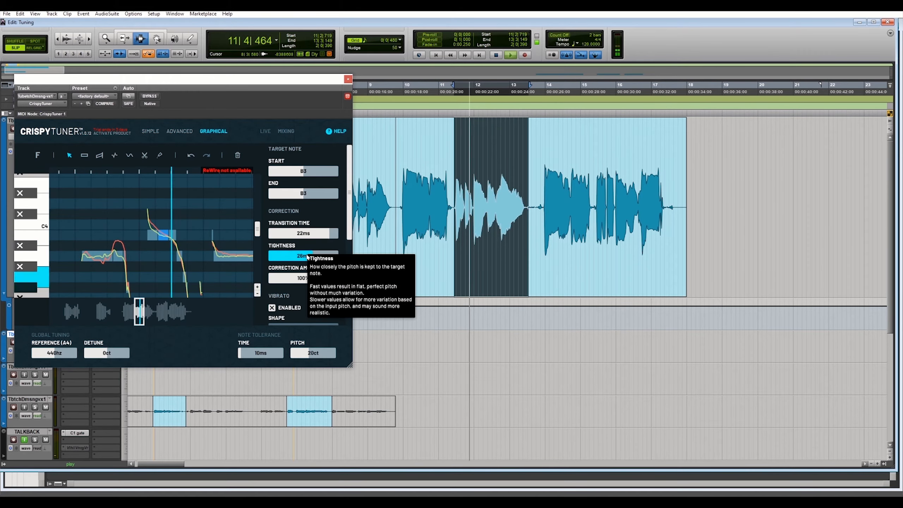
pyautogui.press('space')
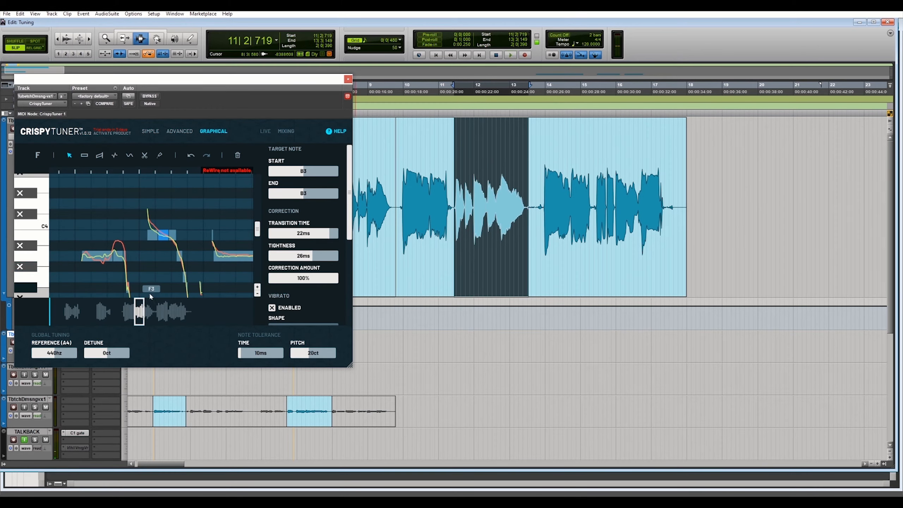
# Reduce the correction amount to 30% on the short G3 segment right after the longer A3 note and audition it.
pyautogui.moveTo(298, 282); pyautogui.dragTo(289, 281)
pyautogui.press('space')
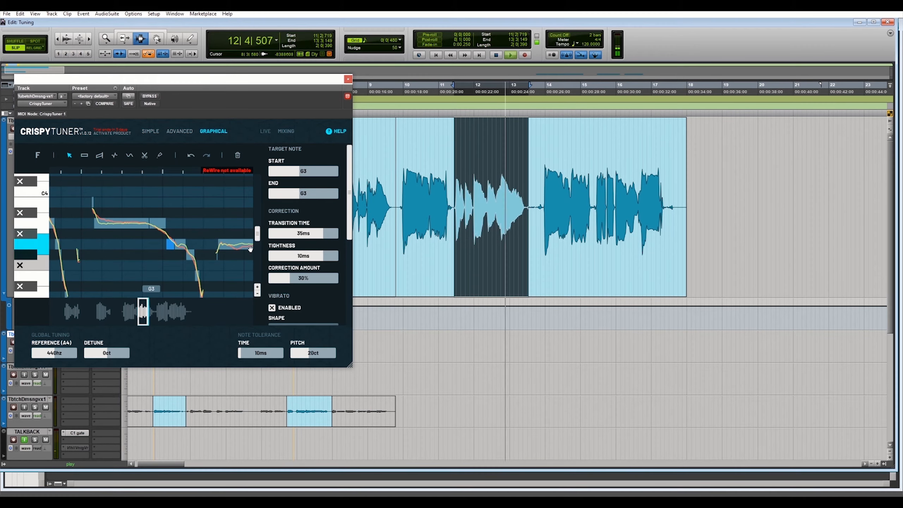
pyautogui.press('space')
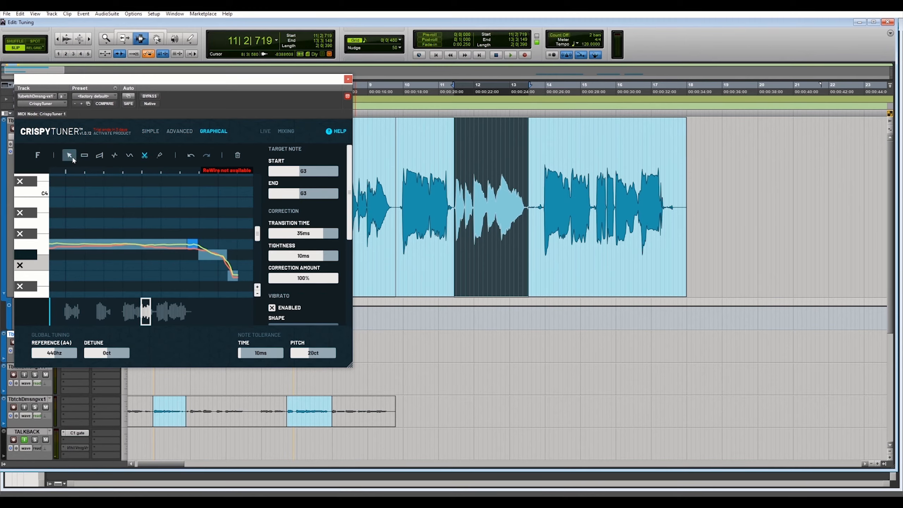
# Reduce the correction amount on the split-off end of the next G3 note and audition the phrase.
pyautogui.click(192, 244)
pyautogui.moveTo(324, 280); pyautogui.dragTo(276, 279)
pyautogui.press('space')
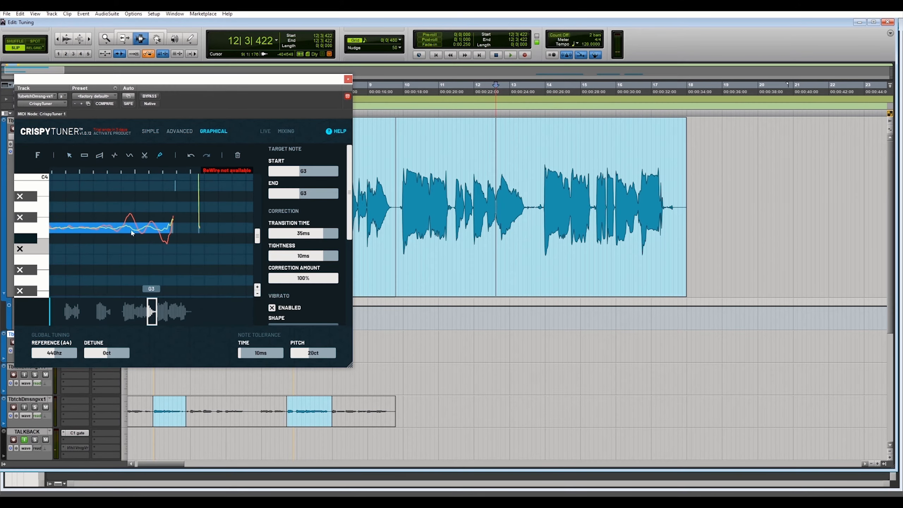
# Split off the wavering end of the phrase's final G3 note, set its transition time to 65 ms, tightness to 75 ms and correction to 49%, and audition it.
pyautogui.press('space')
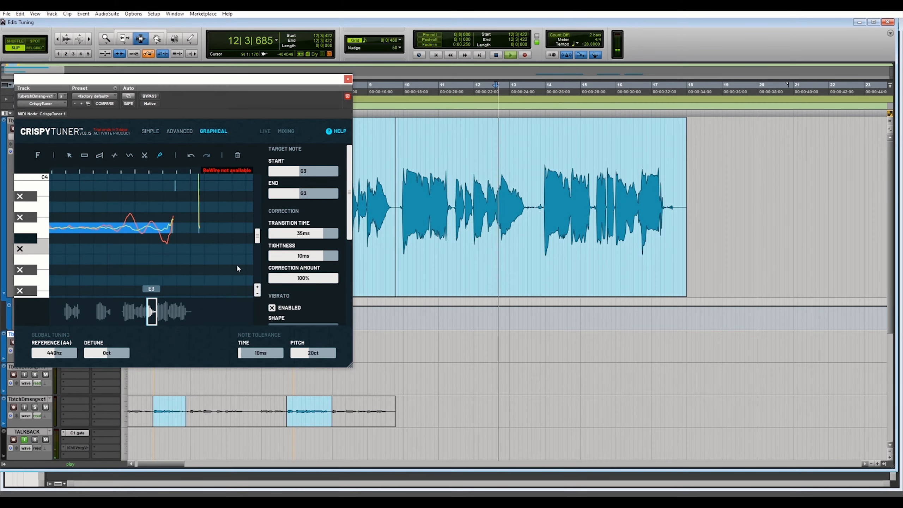
pyautogui.press('space')
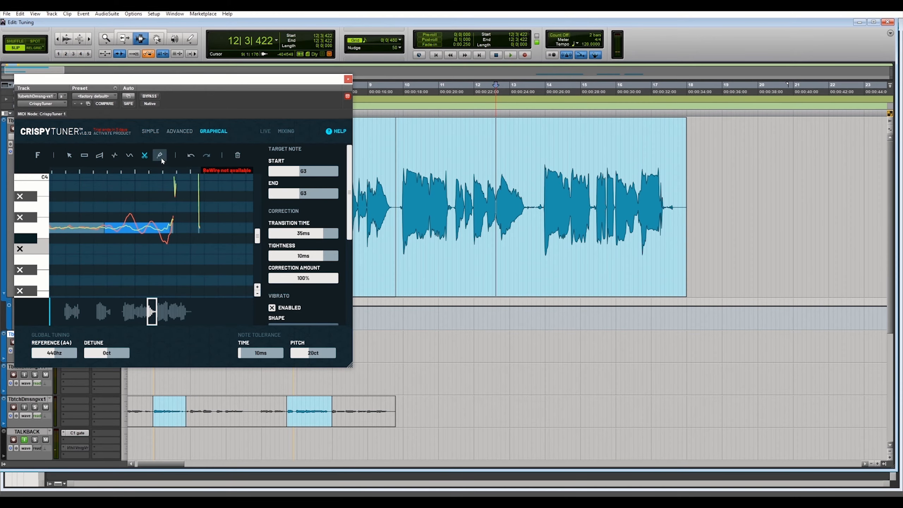
pyautogui.click(69, 156)
pyautogui.moveTo(279, 259); pyautogui.dragTo(284, 260)
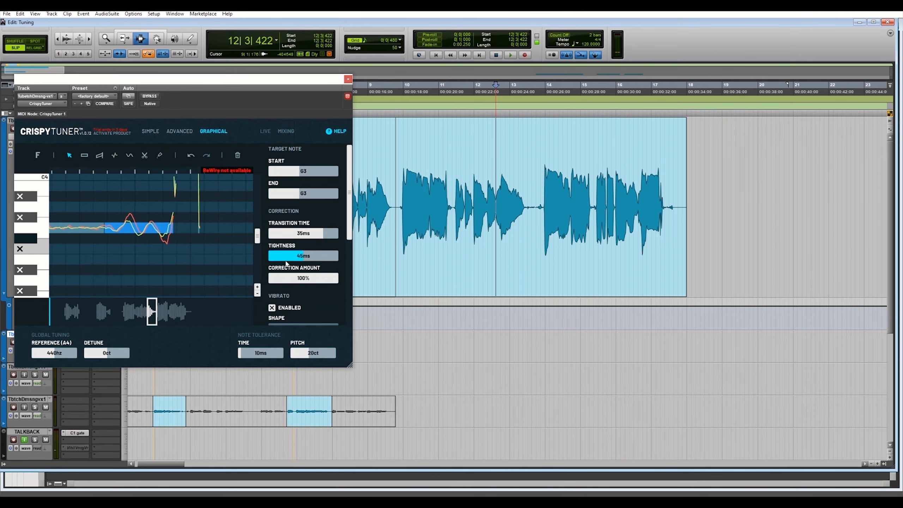
pyautogui.press('space')
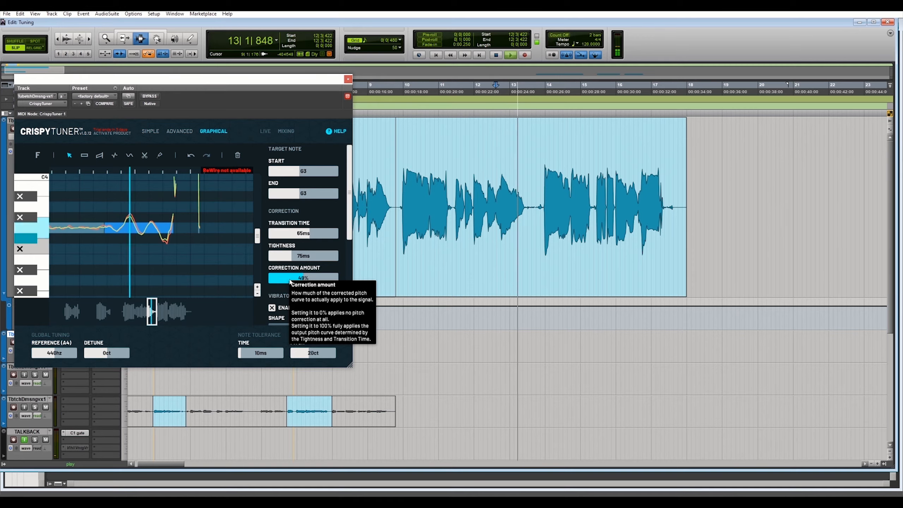
pyautogui.scroll(3, 212, 227)
pyautogui.press('space')
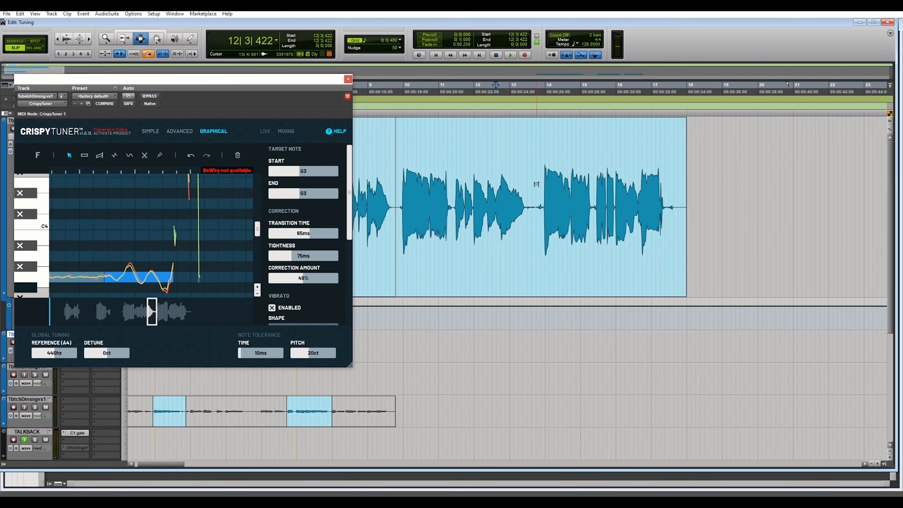
# Delete the vocal audio from the gap after bar 13 up to 15|2|480 and audition the remaining closing phrase.
pyautogui.moveTo(534, 199); pyautogui.dragTo(593, 196)
pyautogui.press('Delete')
pyautogui.hotkey('ctrl', ']')
pyautogui.hotkey('ctrl', ']')
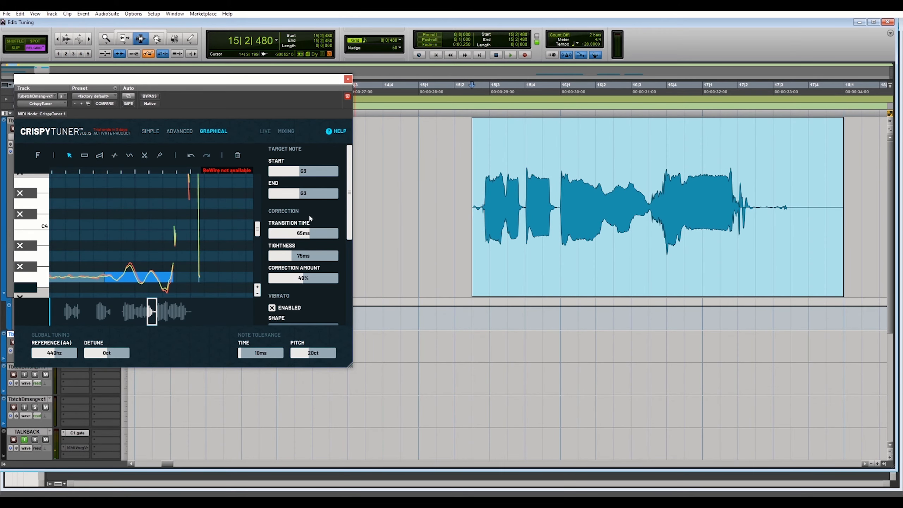
pyautogui.press('space')
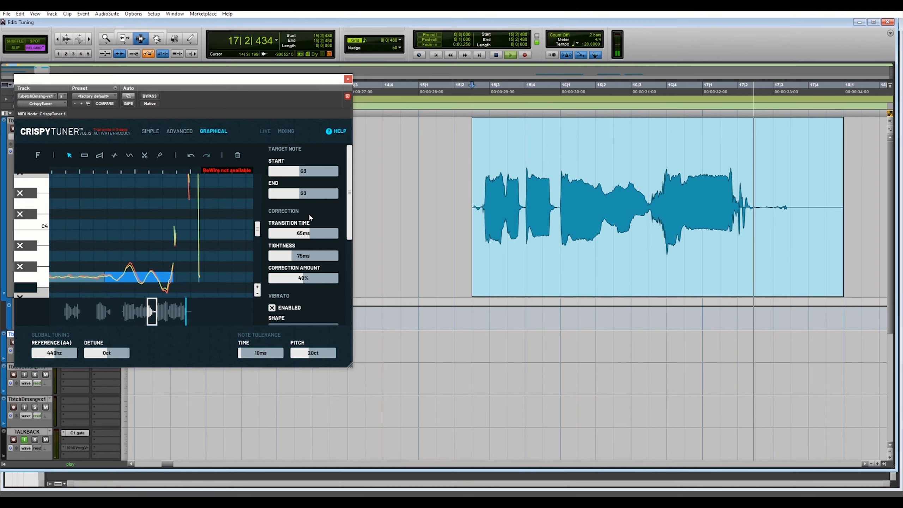
pyautogui.press('space')
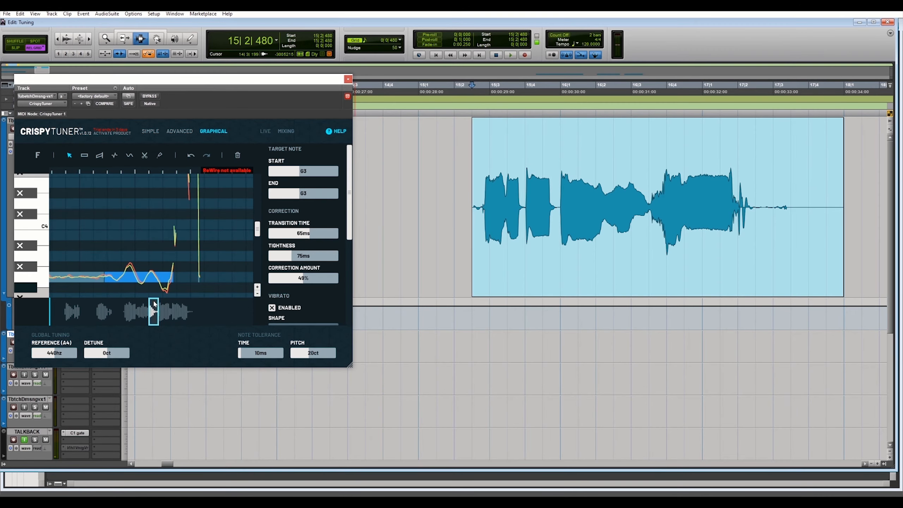
# Reduce the correction amount on the ending segment of the closing phrase's B4 note.
pyautogui.moveTo(154, 303); pyautogui.dragTo(174, 308)
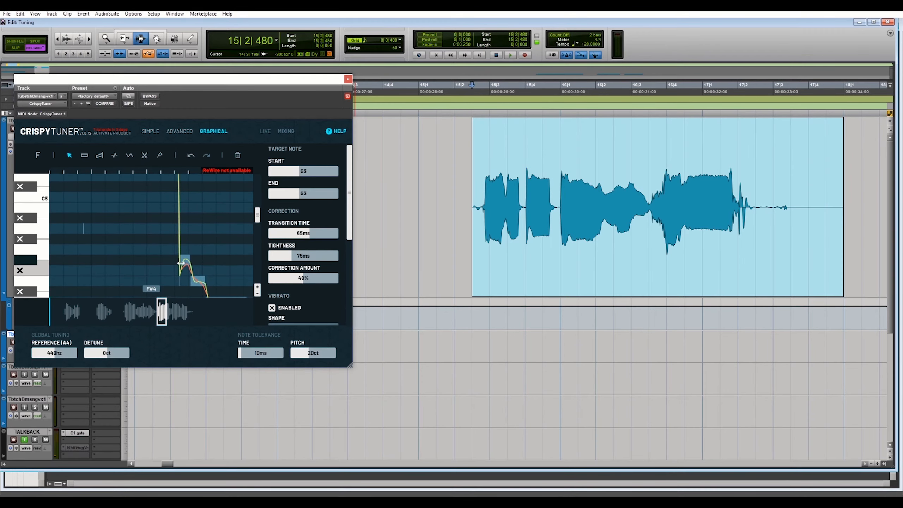
pyautogui.click(121, 230)
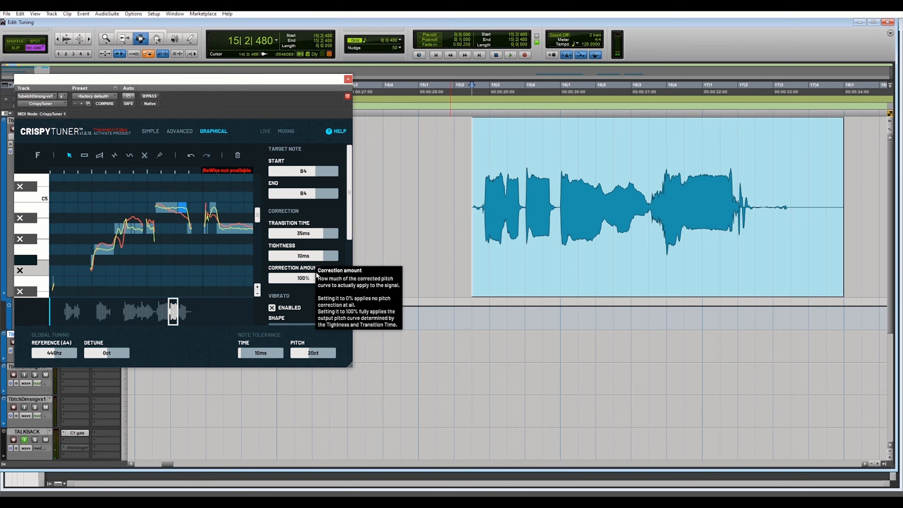
pyautogui.moveTo(327, 280); pyautogui.dragTo(288, 279)
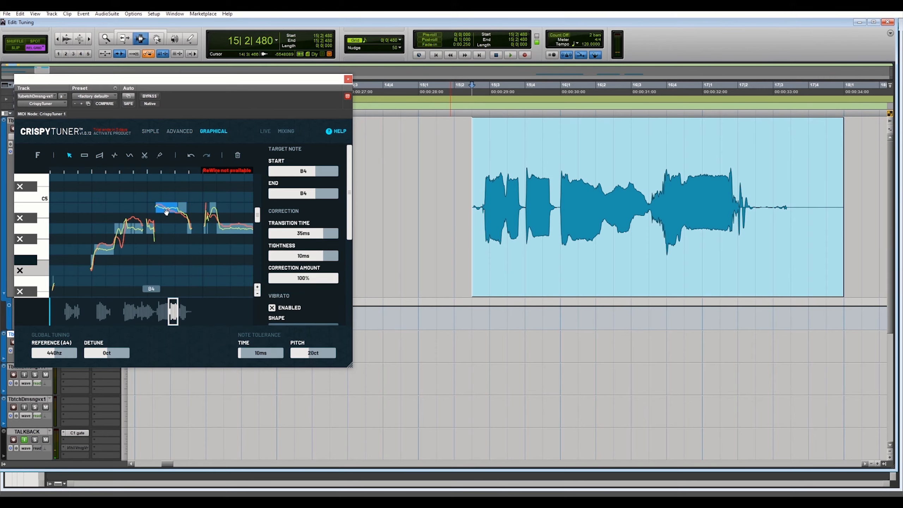
# Set the closing phrase's B4 note to 9 ms transition time and 4 ms tightness, and the following short B4 note's correction to 24%.
pyautogui.press('space')
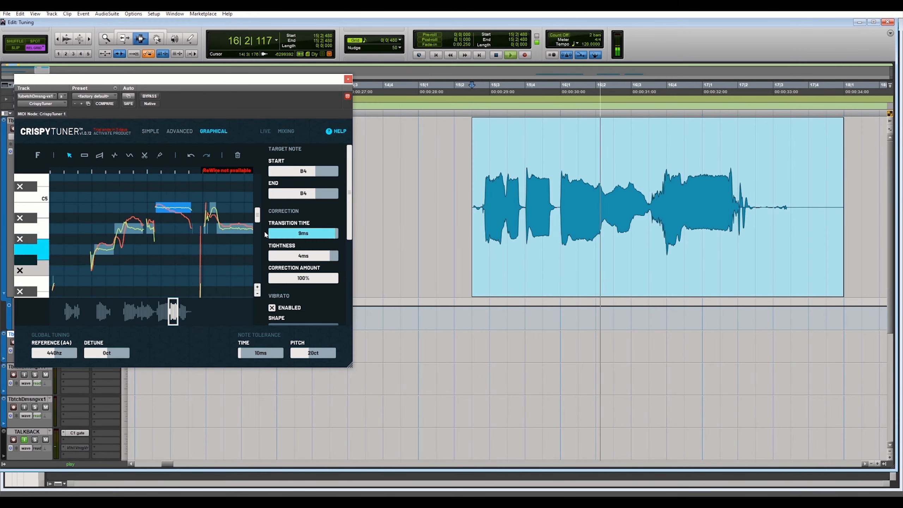
pyautogui.press('space')
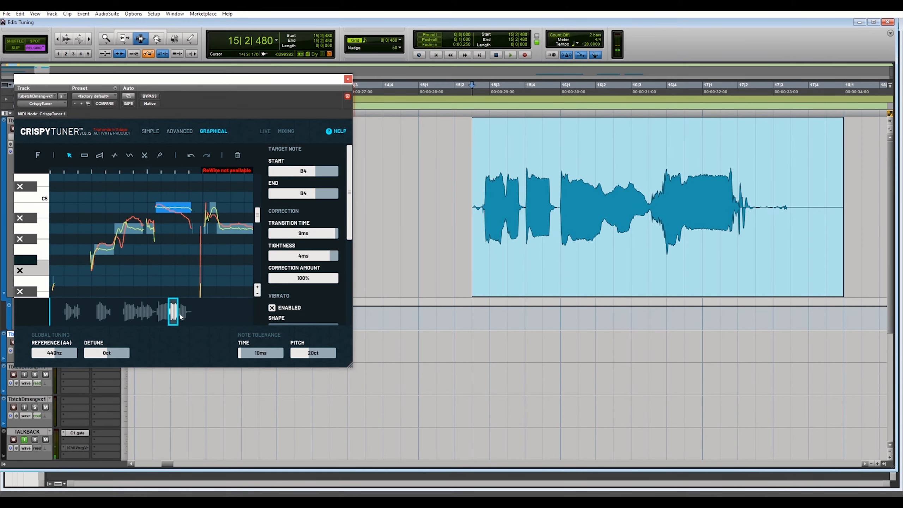
pyautogui.moveTo(179, 316); pyautogui.dragTo(175, 317)
pyautogui.press('space')
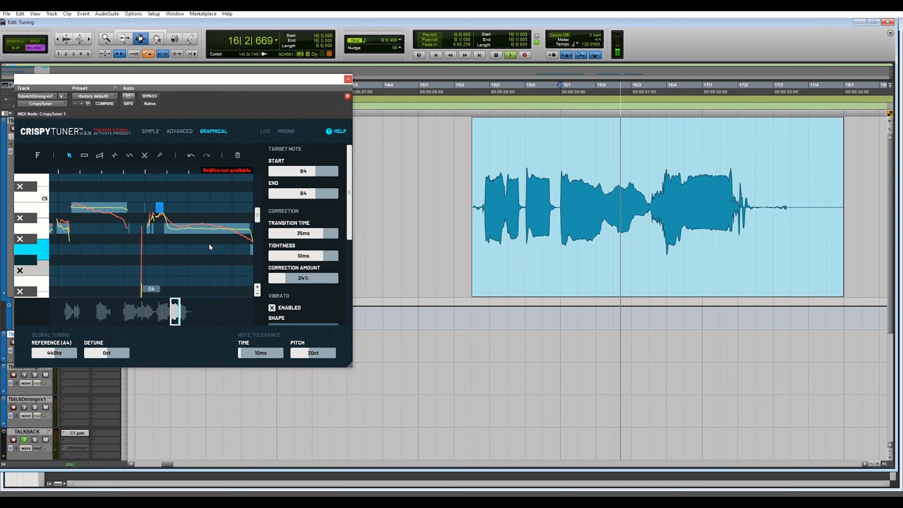
pyautogui.press('space')
# Reduce the correction amount on the ending segment of the closing phrase's A4 note to 17% and audition it.
pyautogui.press('space')
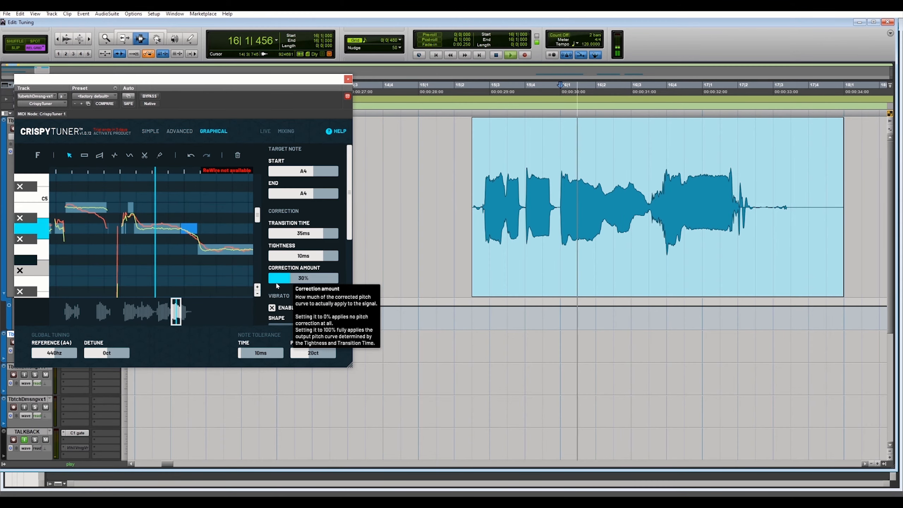
pyautogui.click(276, 281)
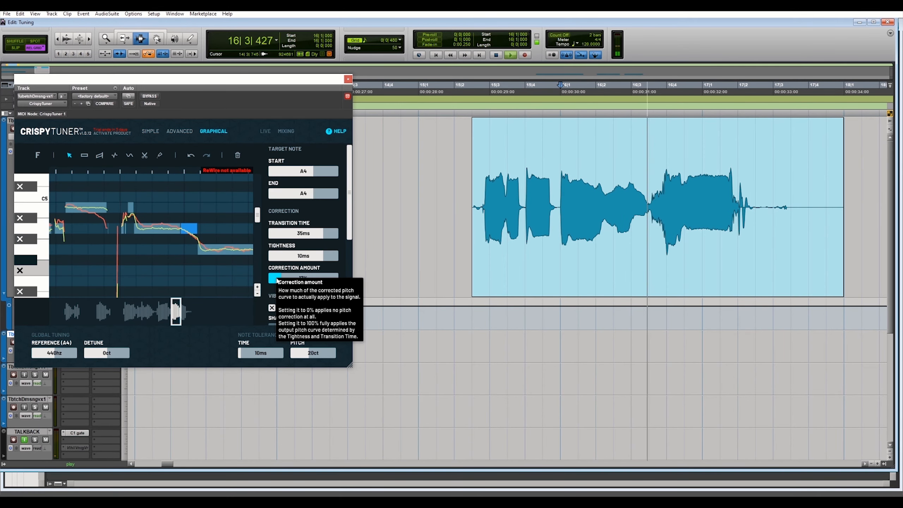
pyautogui.press('space')
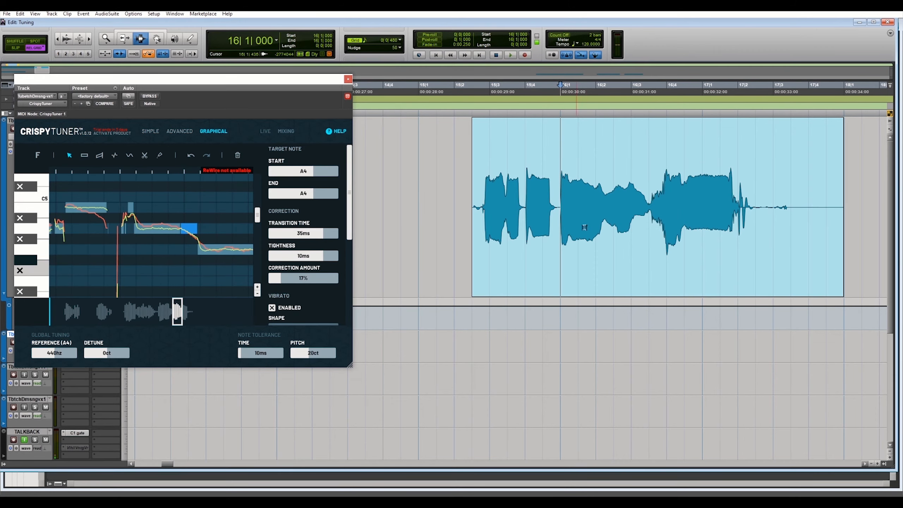
# Commit the tuned vocal clips from bar 10 onward and move the rendered audio onto the track holding the earlier committed section.
pyautogui.press('r')
pyautogui.press('r')
pyautogui.press('r')
pyautogui.click(348, 80)
pyautogui.click(405, 214)
pyautogui.keyDown('shift'); pyautogui.click(324, 214); pyautogui.keyUp('shift')
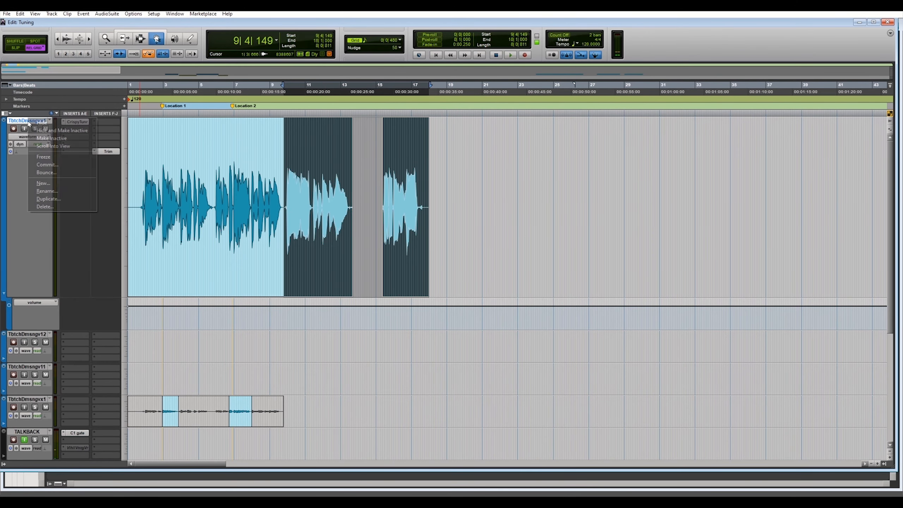
pyautogui.rightClick(29, 123)
pyautogui.click(56, 167)
pyautogui.click(453, 145)
pyautogui.click(468, 158)
pyautogui.click(485, 253)
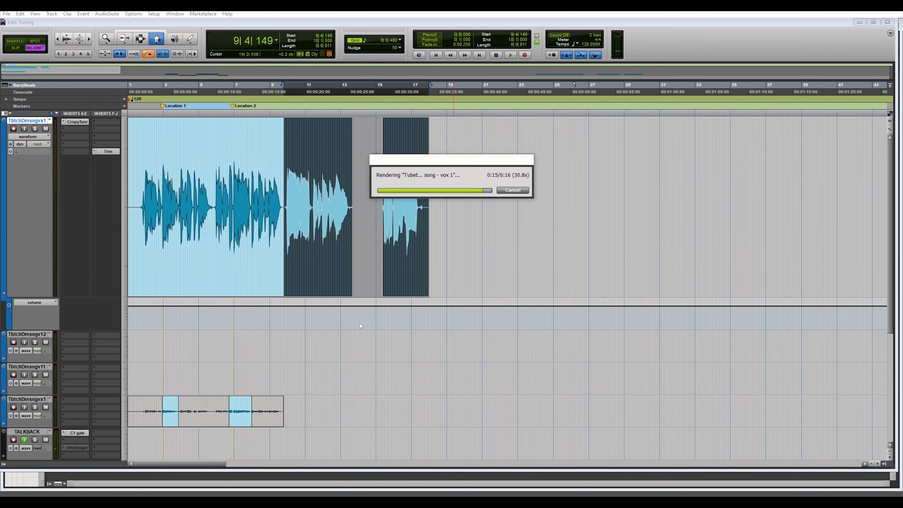
pyautogui.moveTo(322, 346); pyautogui.dragTo(325, 440)
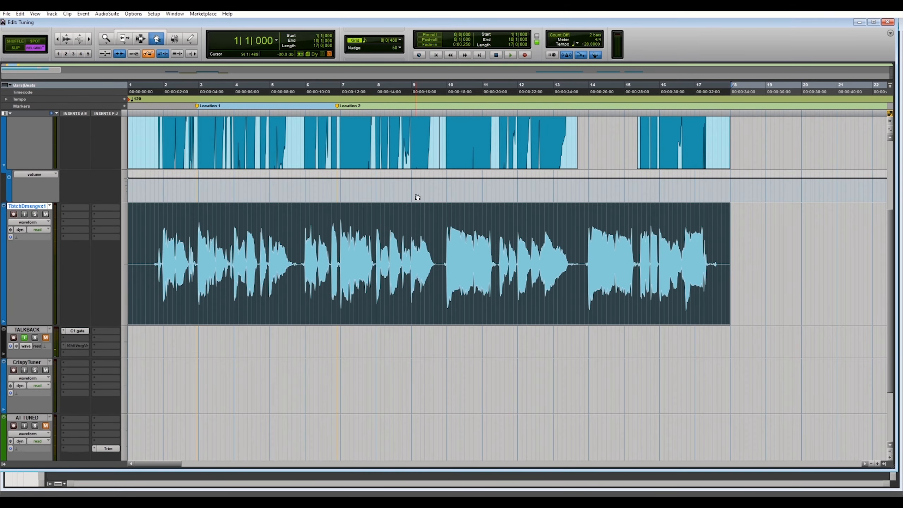
# Audition the whole committed vocal from bar 1 and unmute the TALKBACK track.
pyautogui.press('space')
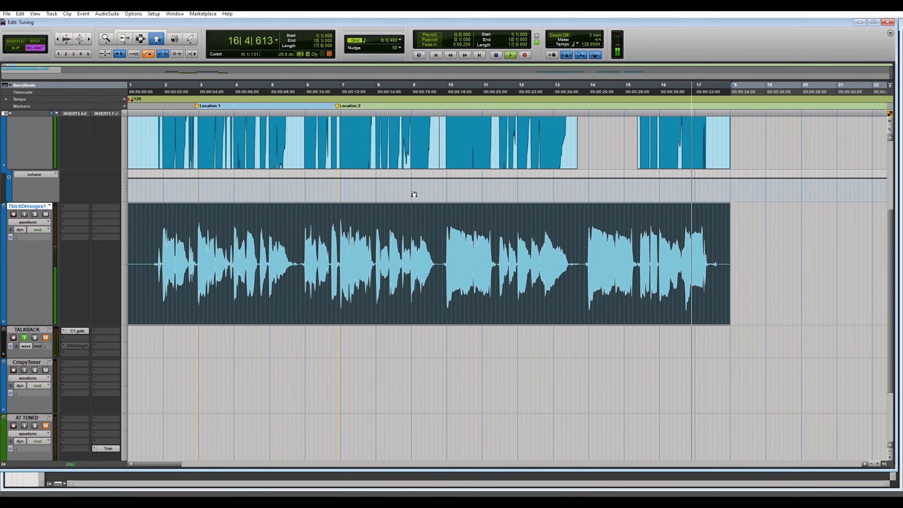
pyautogui.press('space')
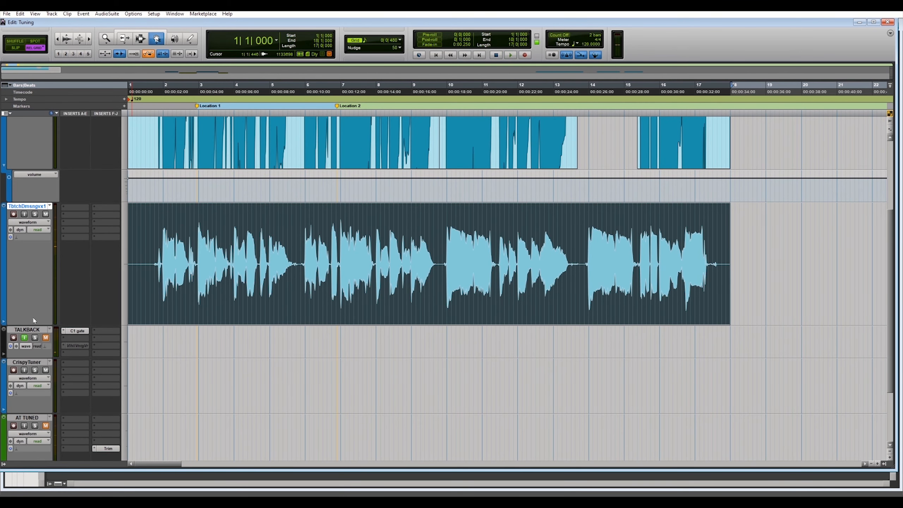
pyautogui.click(43, 338)
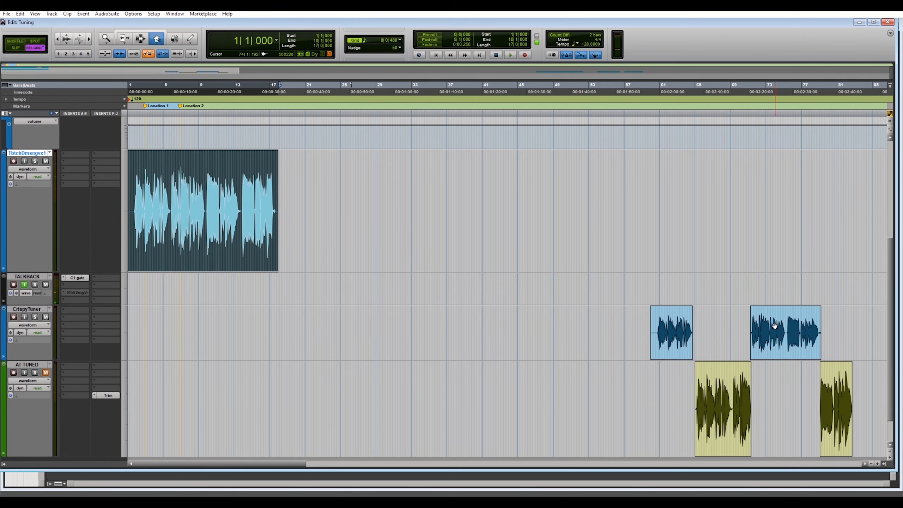
# Play the alternating CrispyTuner and AT TUNED vocal clips from bar 60 to compare the two tunings.
pyautogui.scroll(-2, 775, 327)
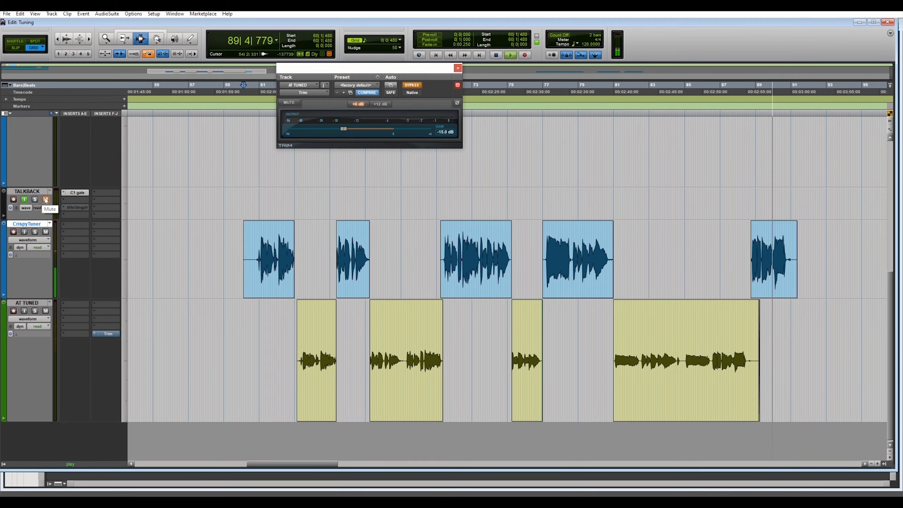
pyautogui.press('space')
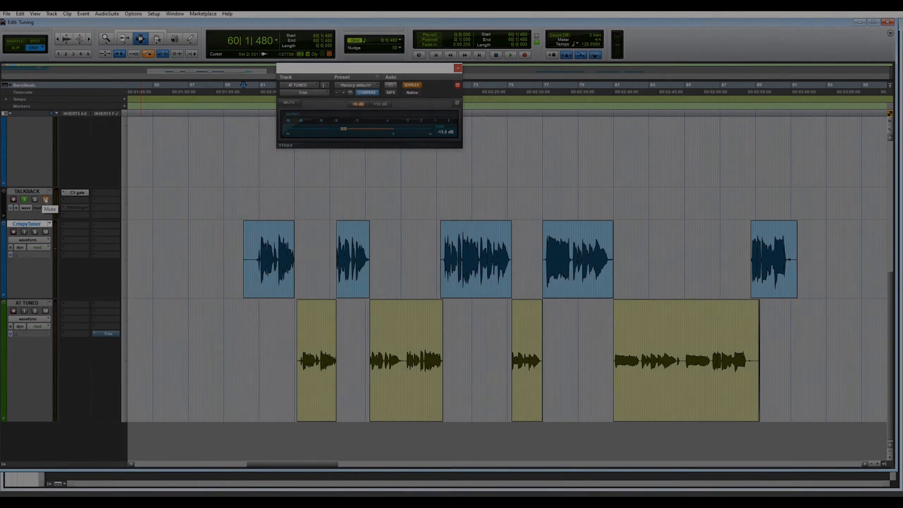